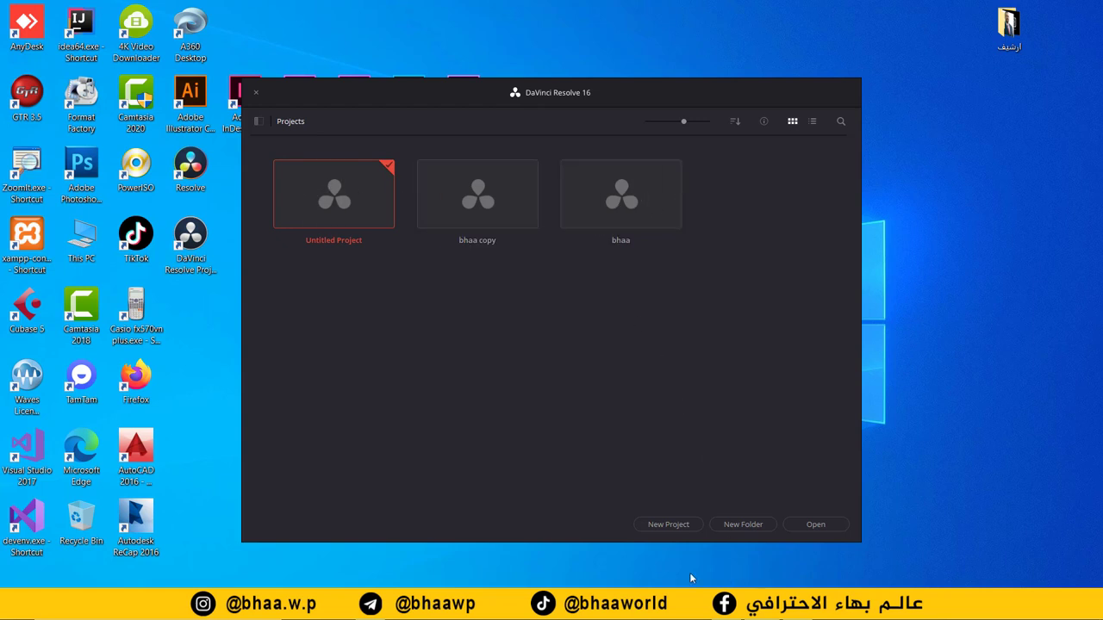
# Create a new project named with the owner's first name in Arabic
pyautogui.click(661, 524)
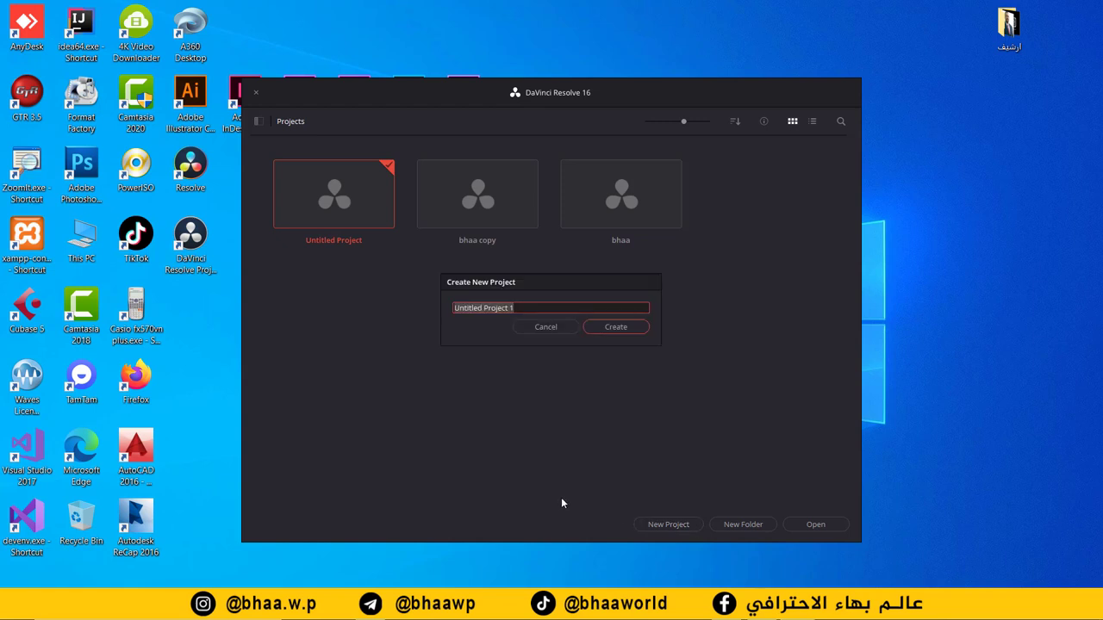
pyautogui.write('بها')
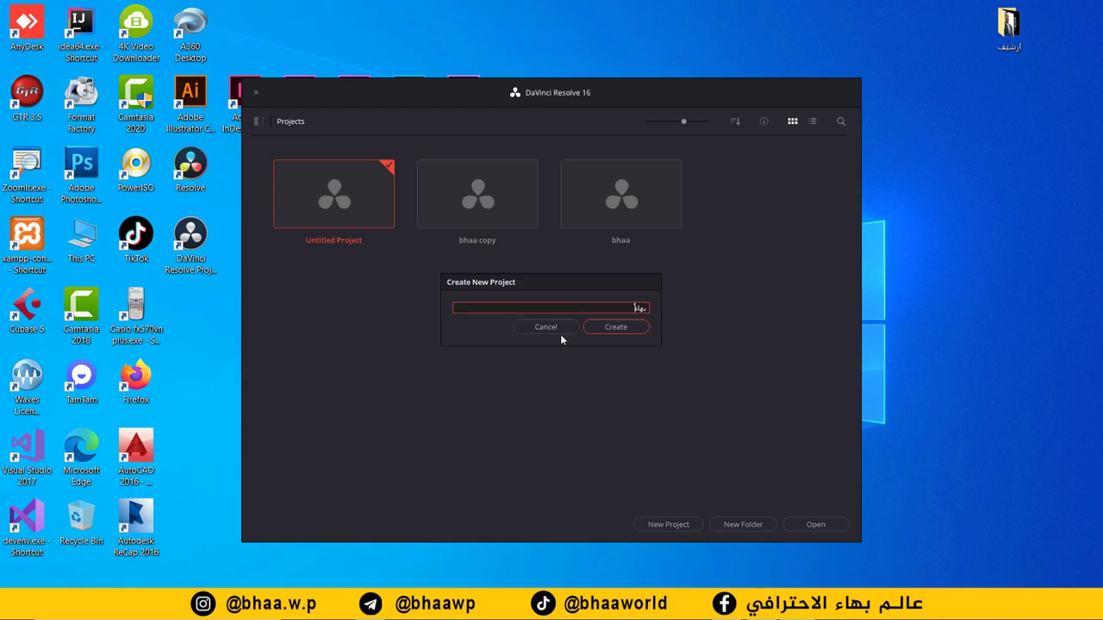
pyautogui.click(612, 328)
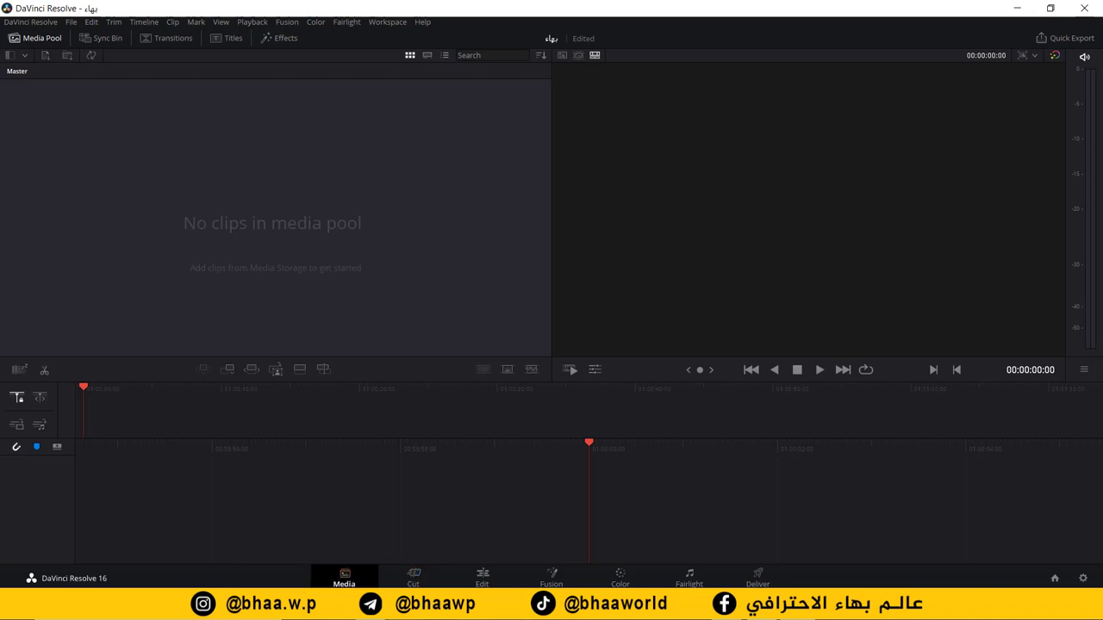
# Switch to the Edit page and hide the audio mixer
pyautogui.click(483, 582)
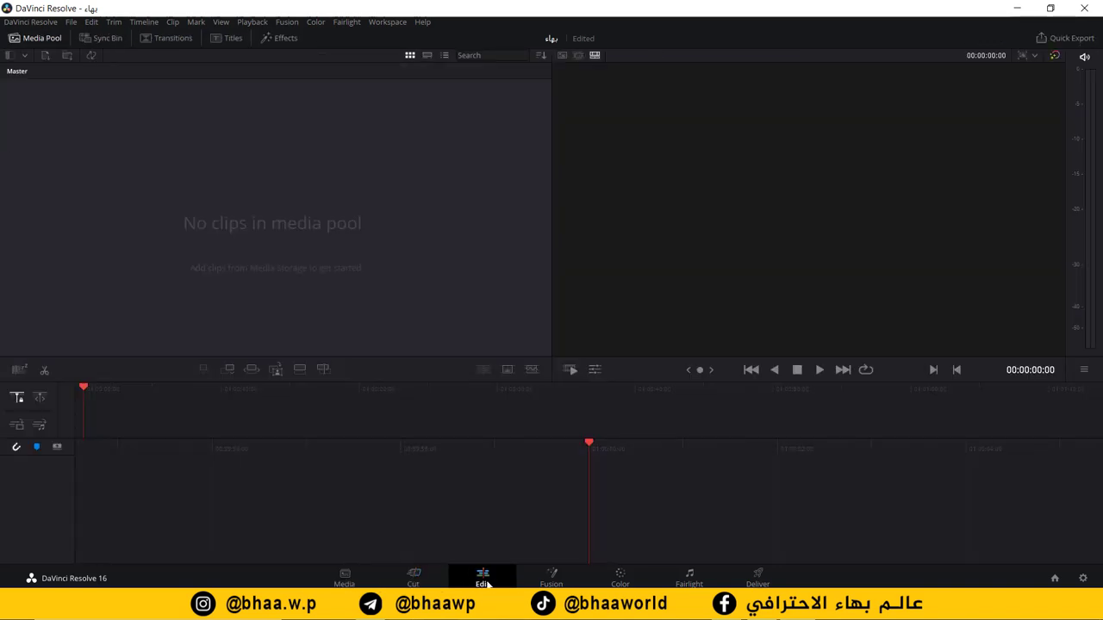
pyautogui.click(556, 582)
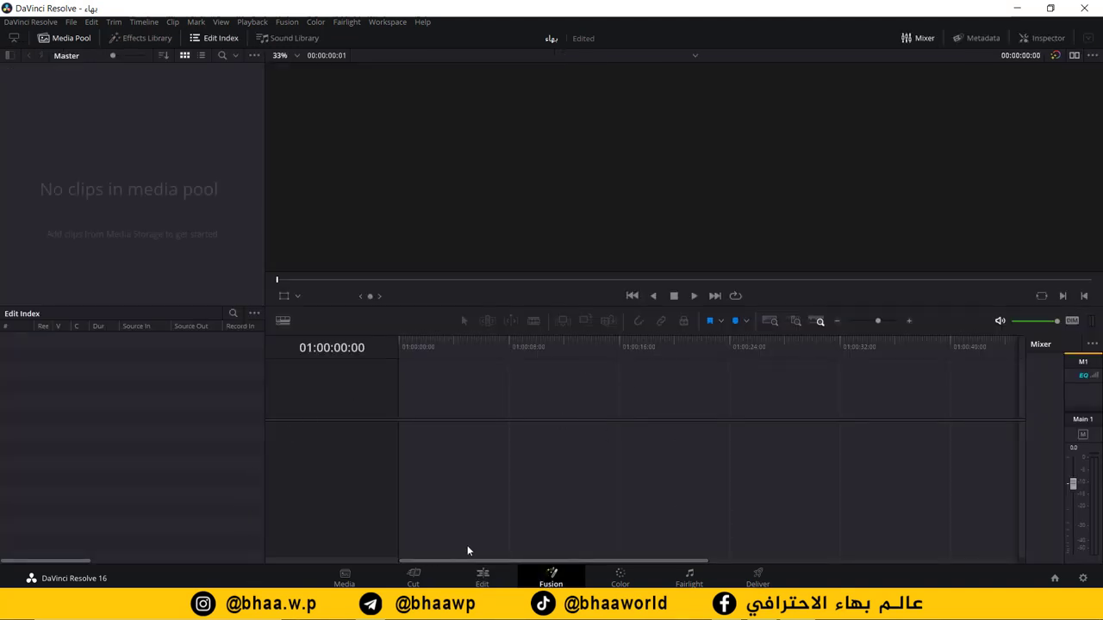
pyautogui.click(481, 578)
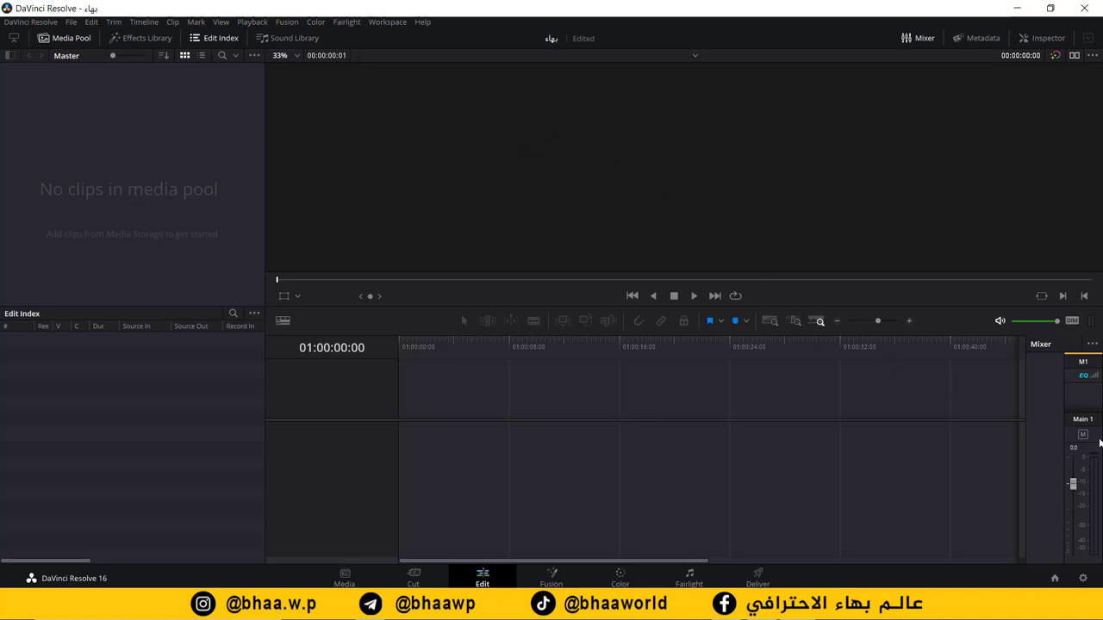
pyautogui.click(916, 39)
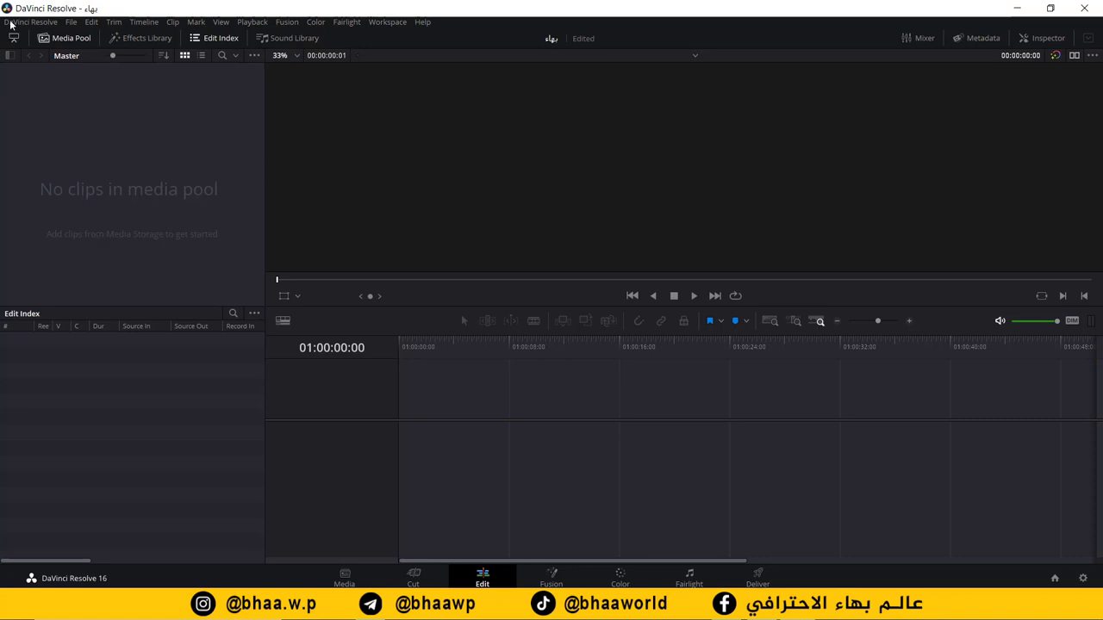
# Hide the Edit Index and look through the Effects Library and the Sound Library
pyautogui.click(134, 40)
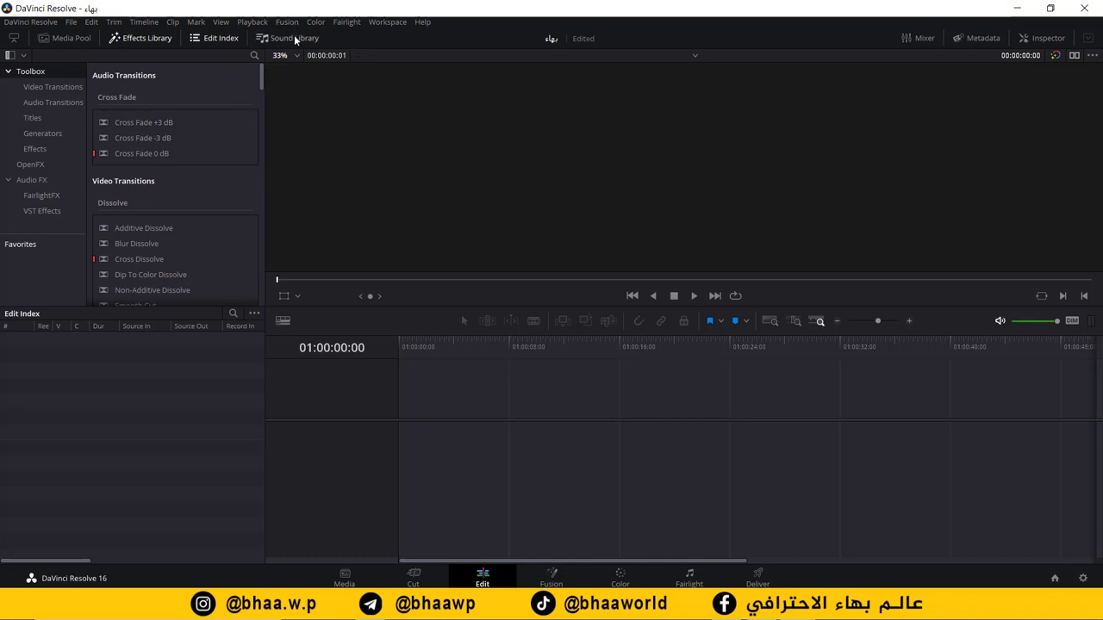
pyautogui.click(219, 39)
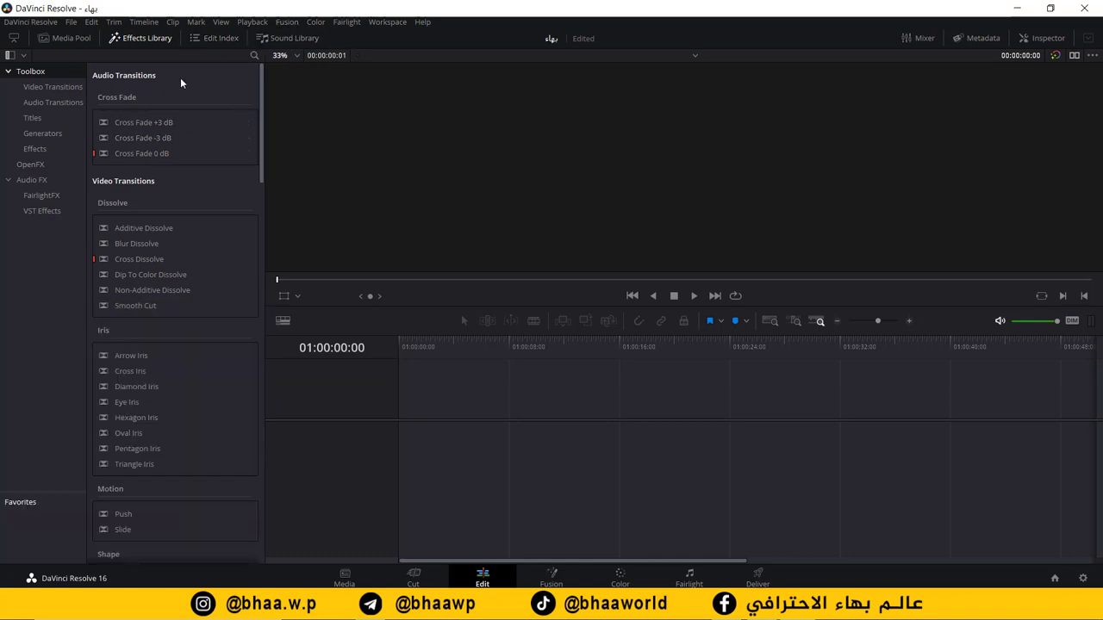
pyautogui.click(213, 39)
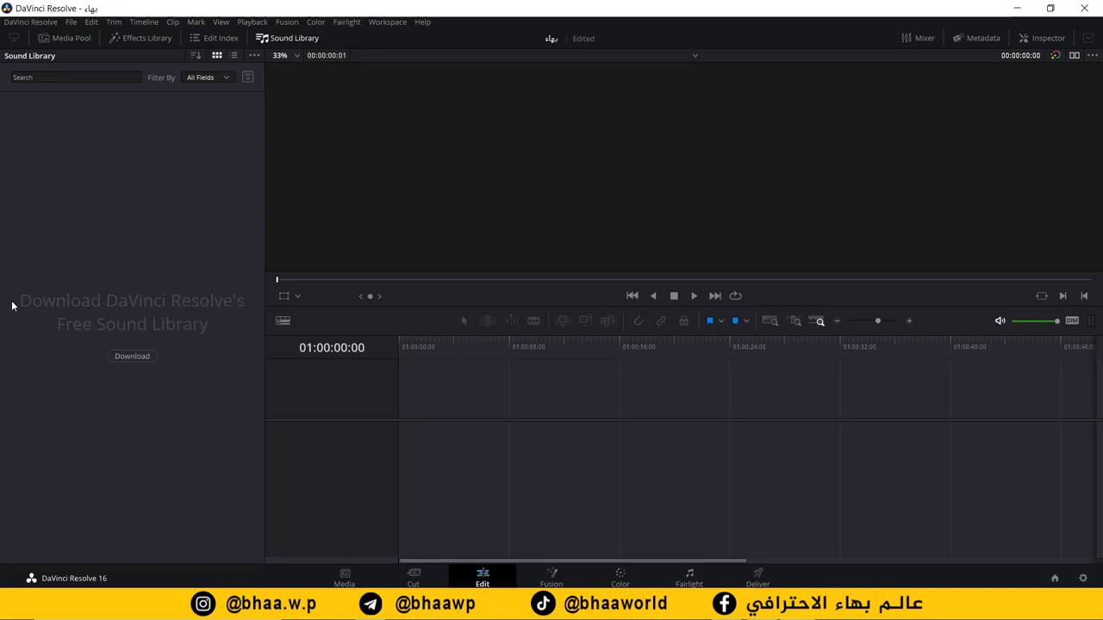
# Import the "y2mate.com - Comet" video from drive E: without changing the project's frame rate
pyautogui.click(70, 22)
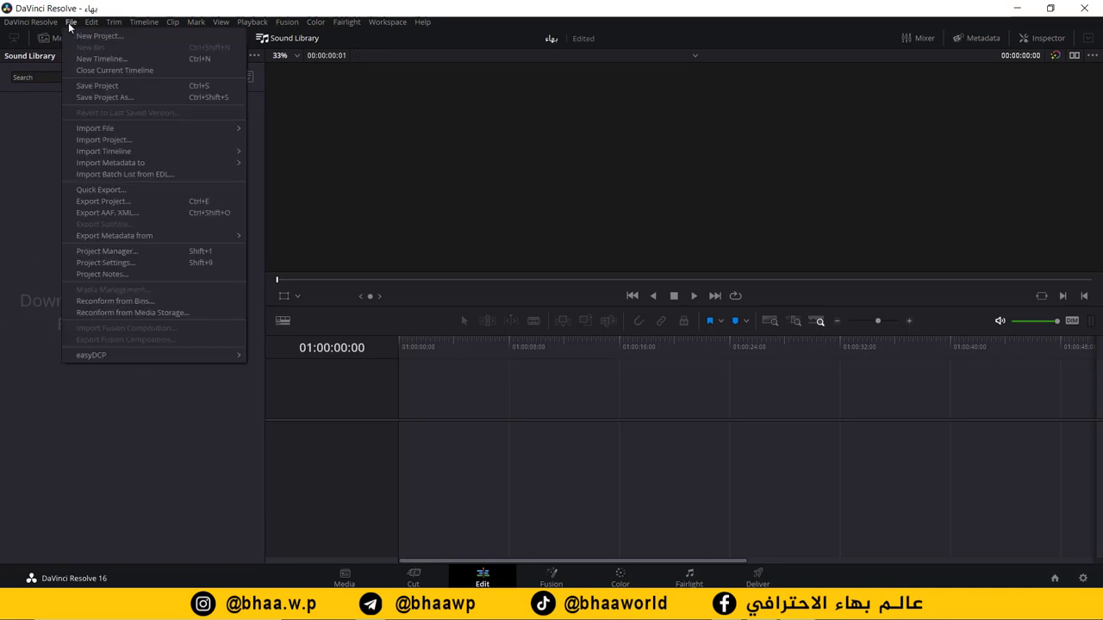
pyautogui.moveTo(103, 129)
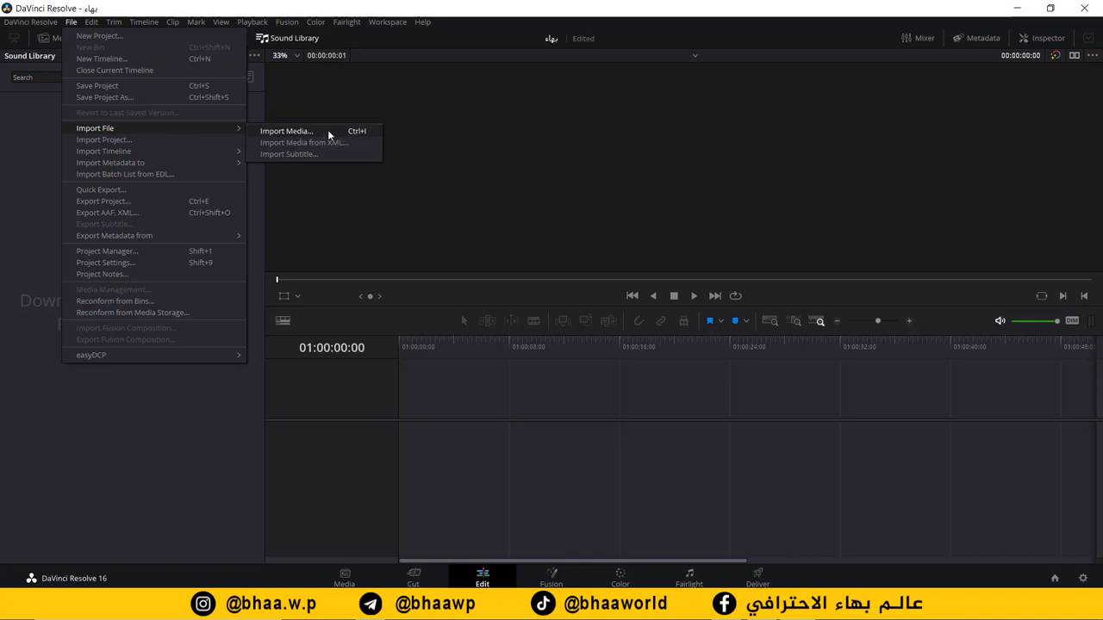
pyautogui.click(353, 134)
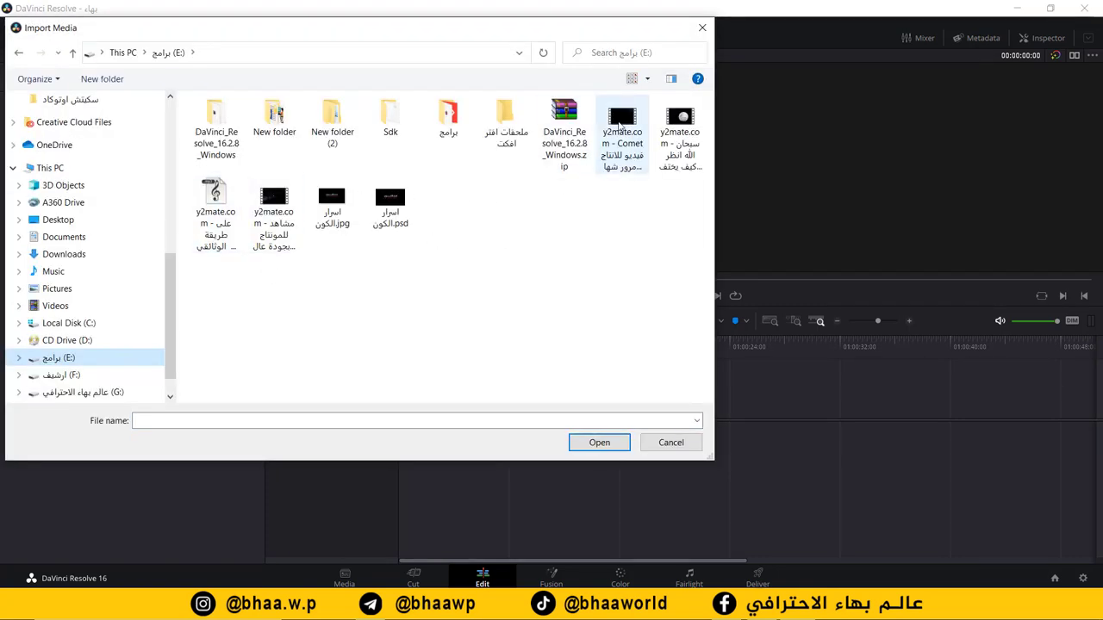
pyautogui.click(621, 133)
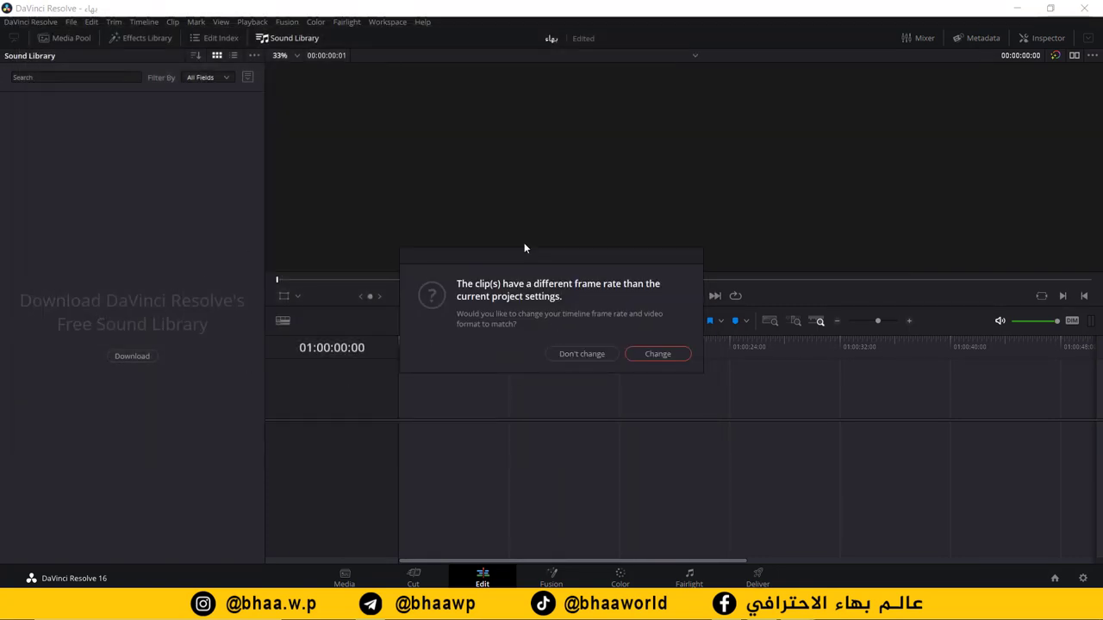
pyautogui.moveTo(524, 248); pyautogui.dragTo(455, 138)
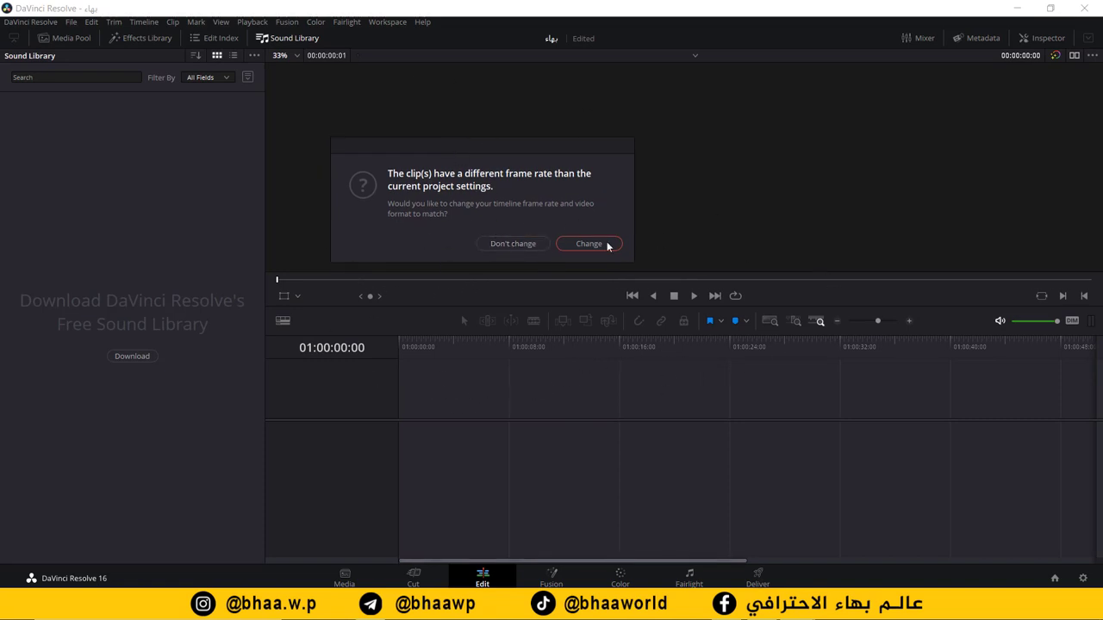
pyautogui.click(510, 244)
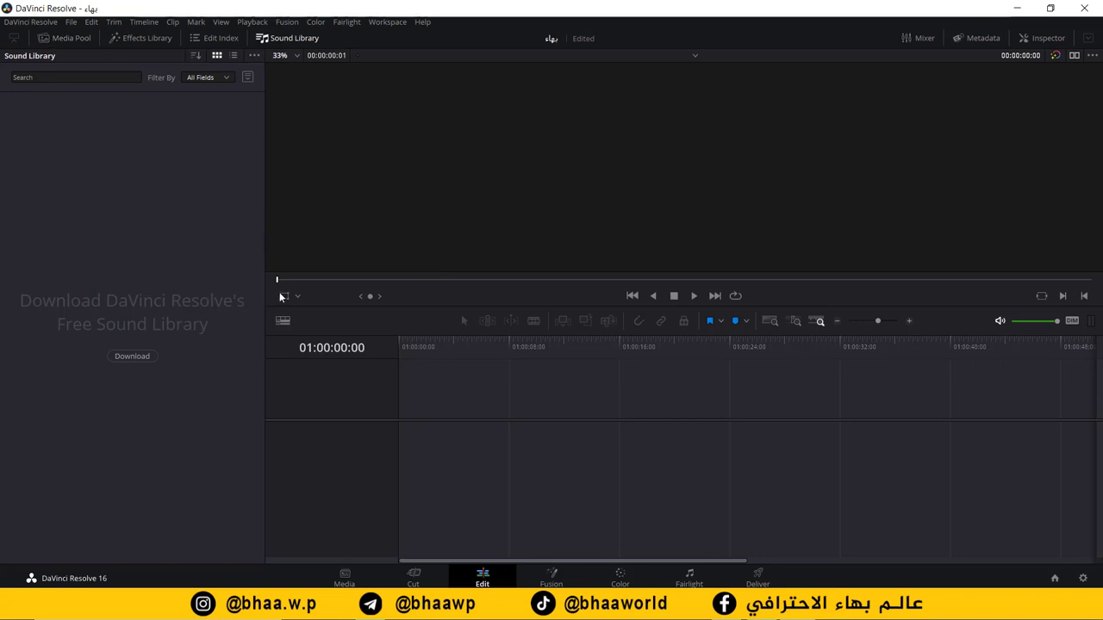
# Show the Media Pool with enlarged clip thumbnails, trying the list view before returning to thumbnails
pyautogui.click(61, 38)
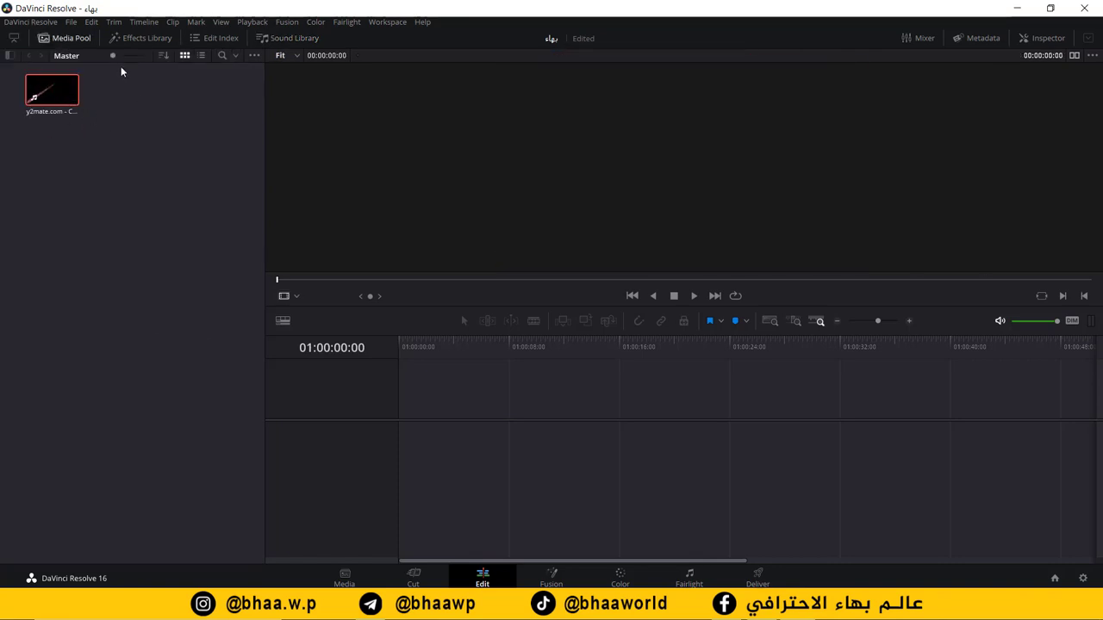
pyautogui.moveTo(112, 54); pyautogui.dragTo(124, 55)
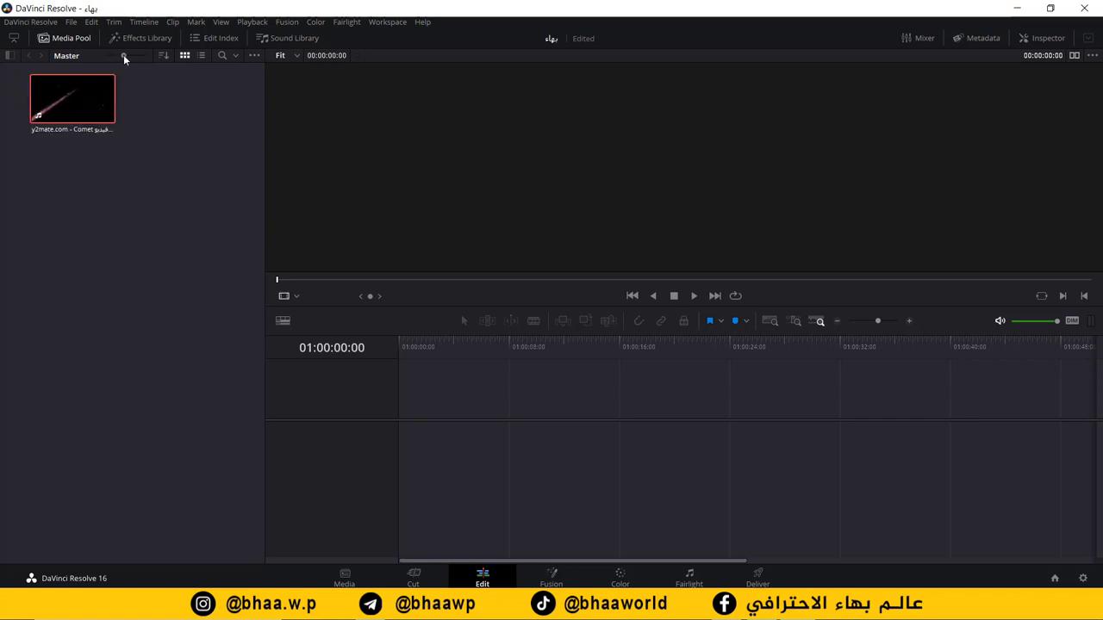
pyautogui.click(202, 55)
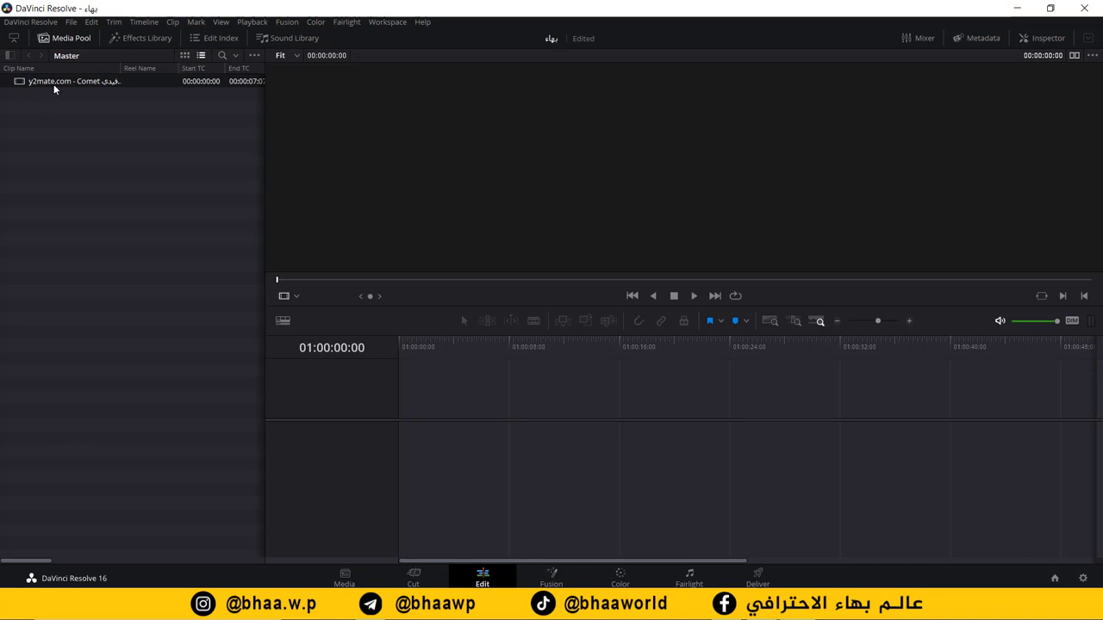
pyautogui.click(184, 55)
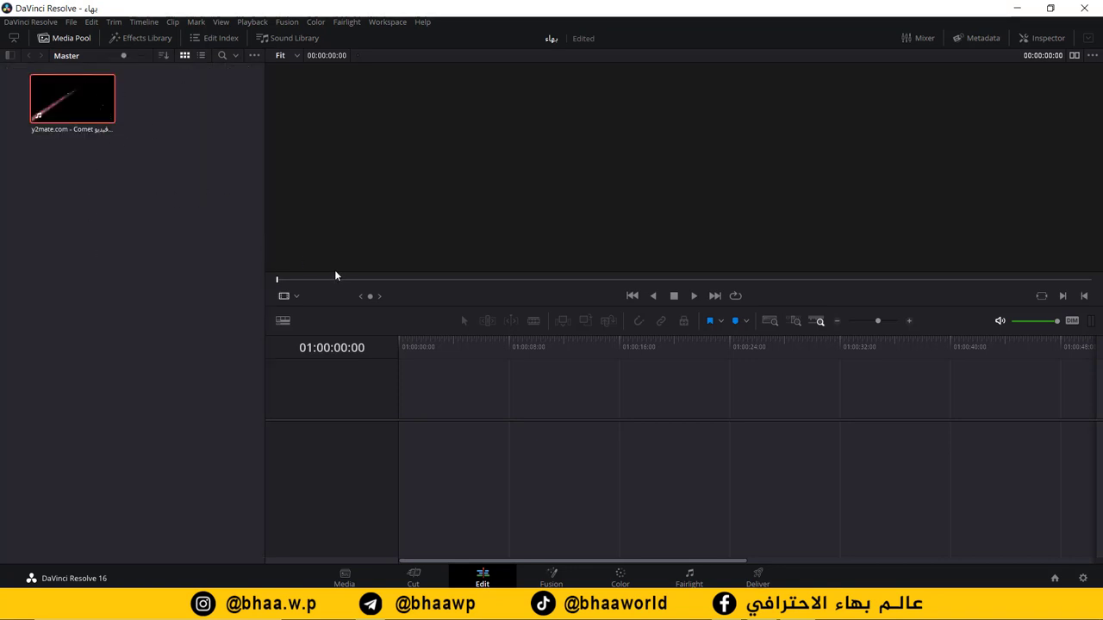
# Import اسرار الكون.jpg and the y2mate.com MP3 narration file from drive E: into the Media Pool
pyautogui.click(110, 112)
pyautogui.hotkey('ctrl', 'i')
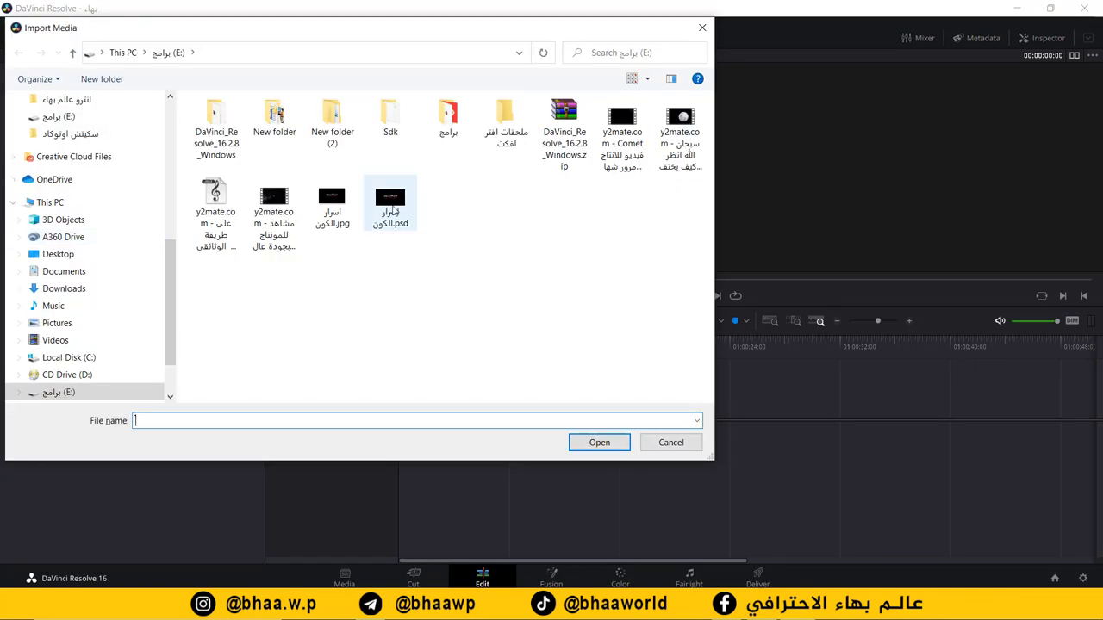
pyautogui.click(338, 189)
pyautogui.keyDown('ctrl'); pyautogui.click(216, 211); pyautogui.keyUp('ctrl')
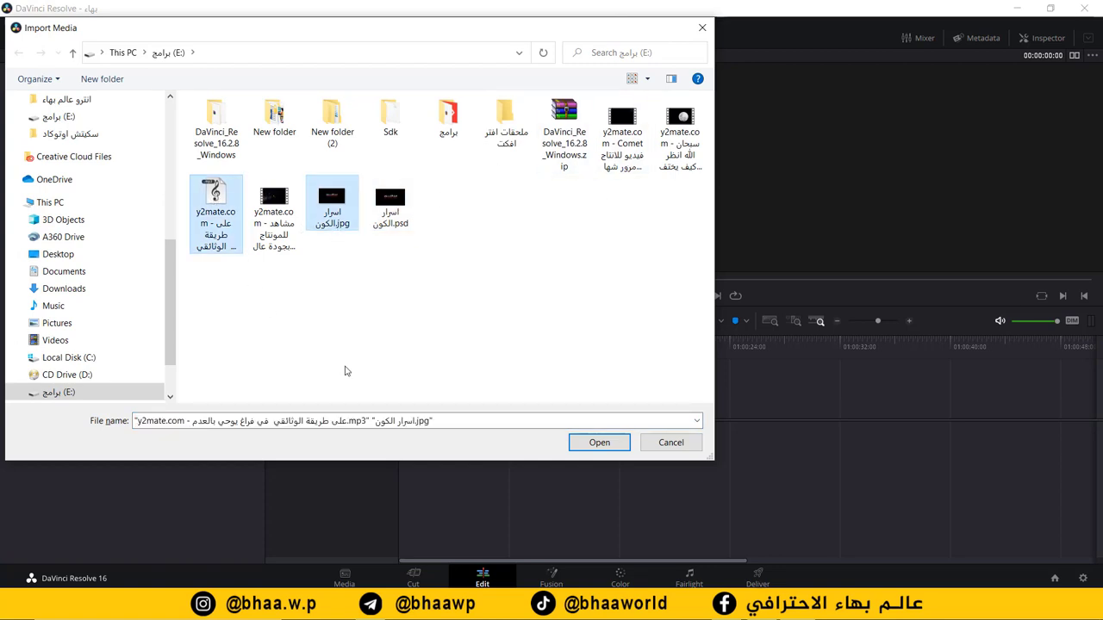
pyautogui.click(599, 442)
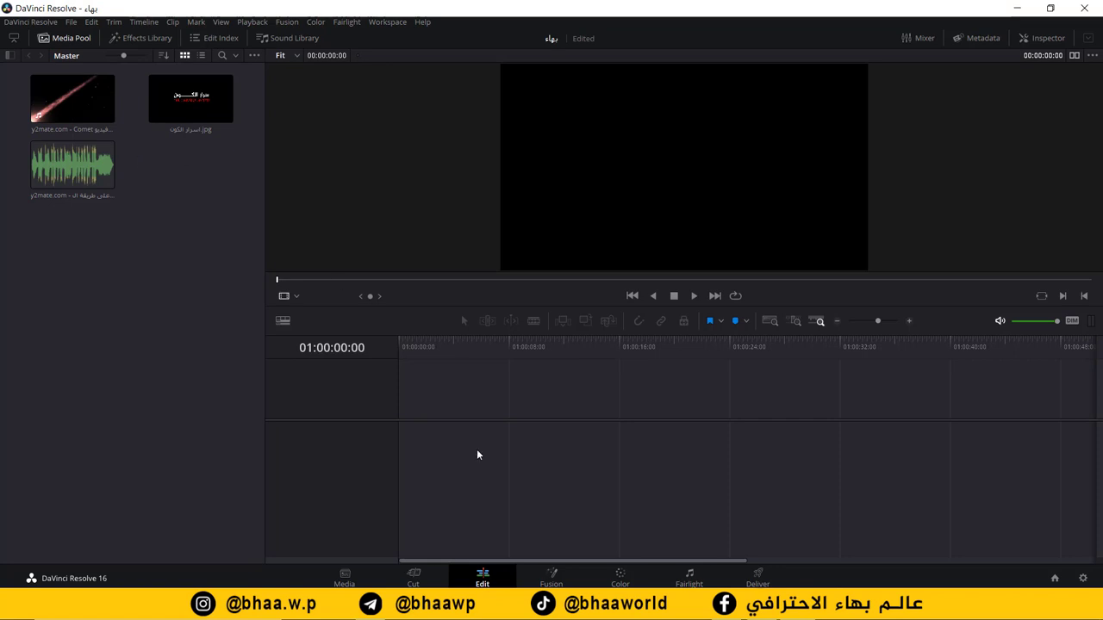
# Create a timeline by placing the comet video at its start, and move the playhead to the clip's end
pyautogui.click(74, 110)
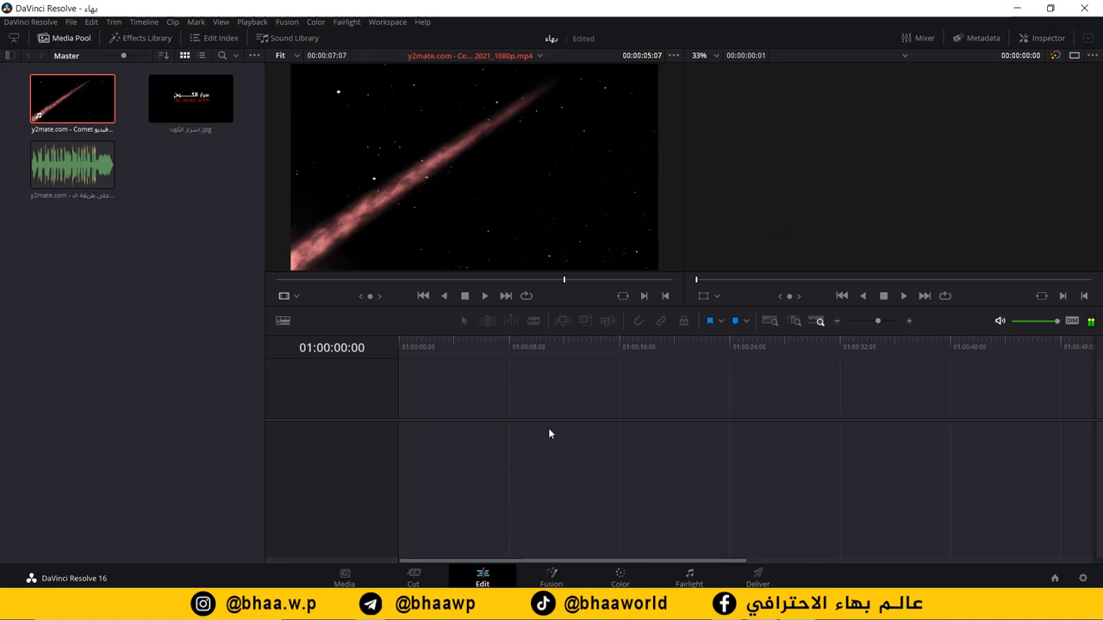
pyautogui.moveTo(63, 104); pyautogui.dragTo(399, 437)
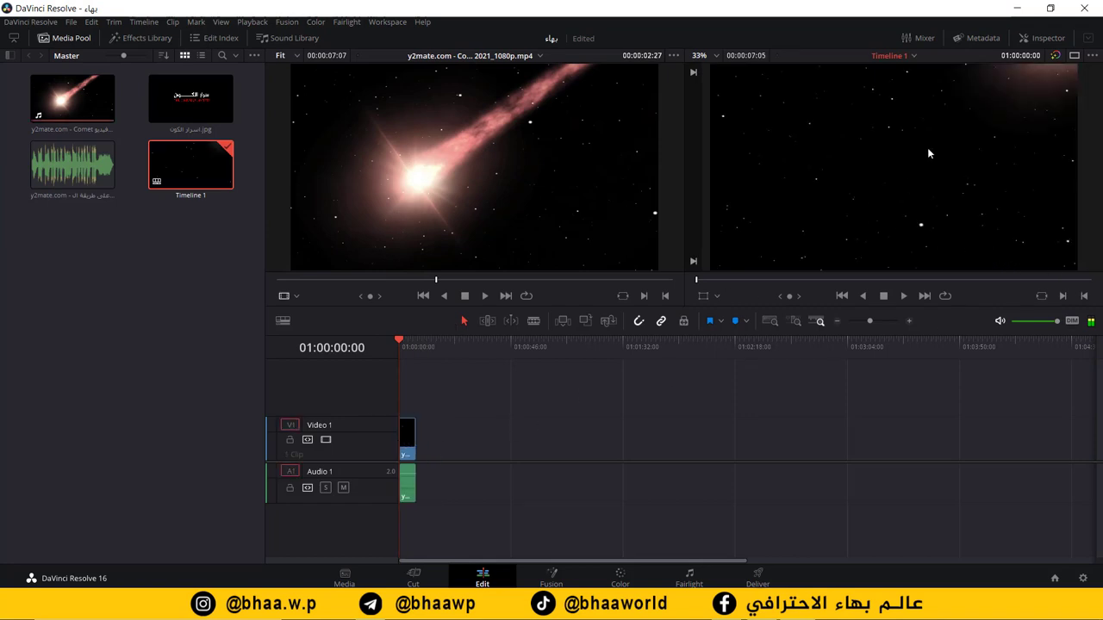
pyautogui.click(417, 343)
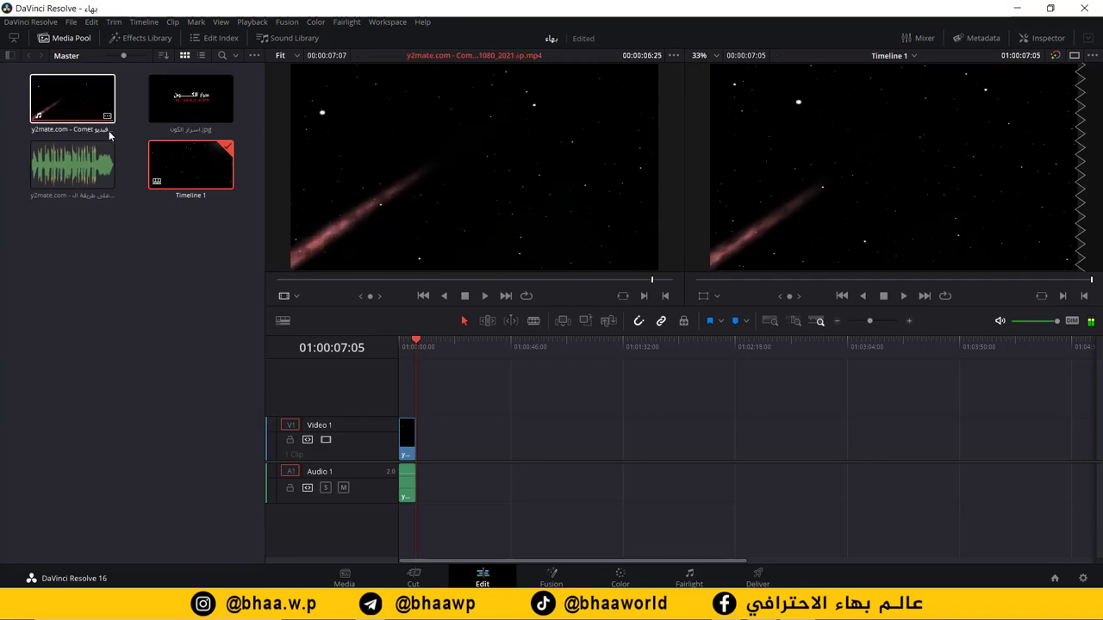
# Undo adding the comet clip to the timeline and load the clip into the source viewer
pyautogui.moveTo(108, 130); pyautogui.dragTo(406, 482)
pyautogui.hotkey('ctrl', 'z')
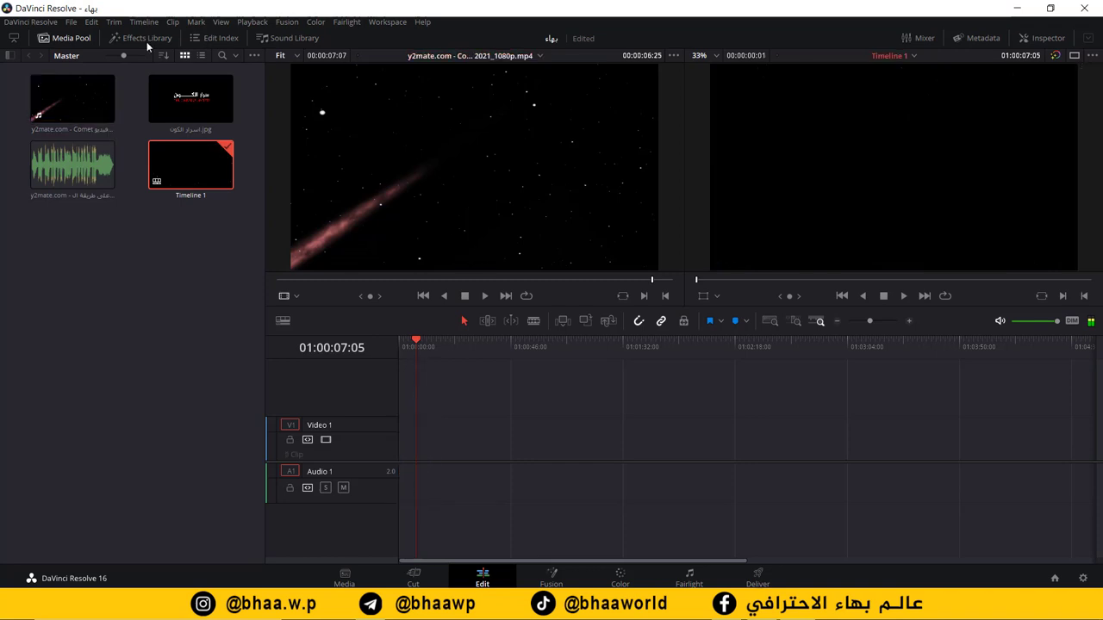
pyautogui.click(78, 97)
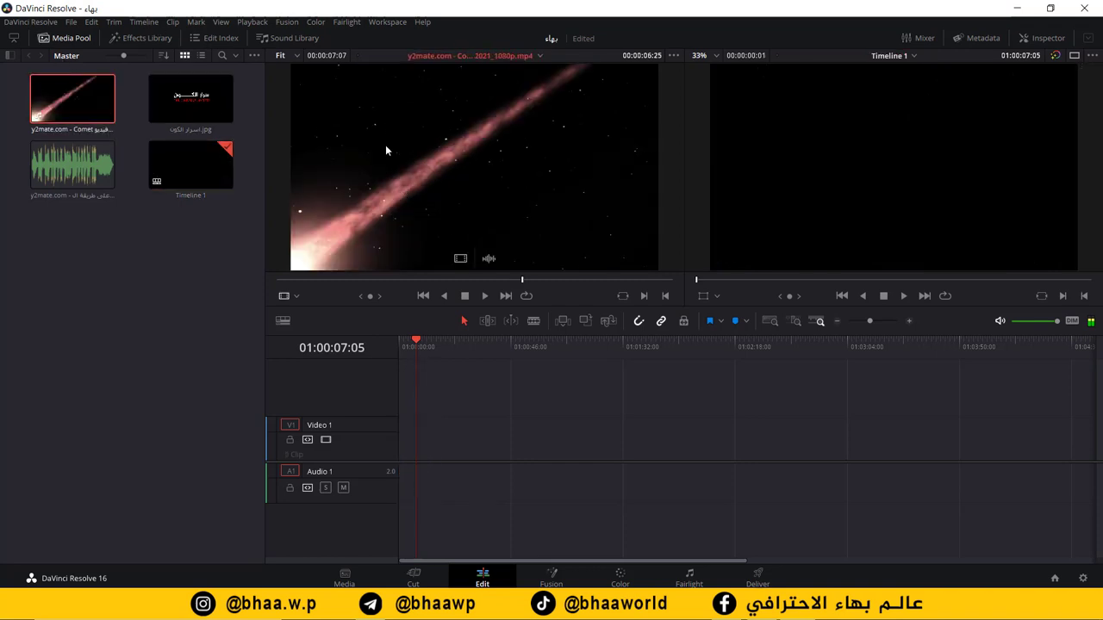
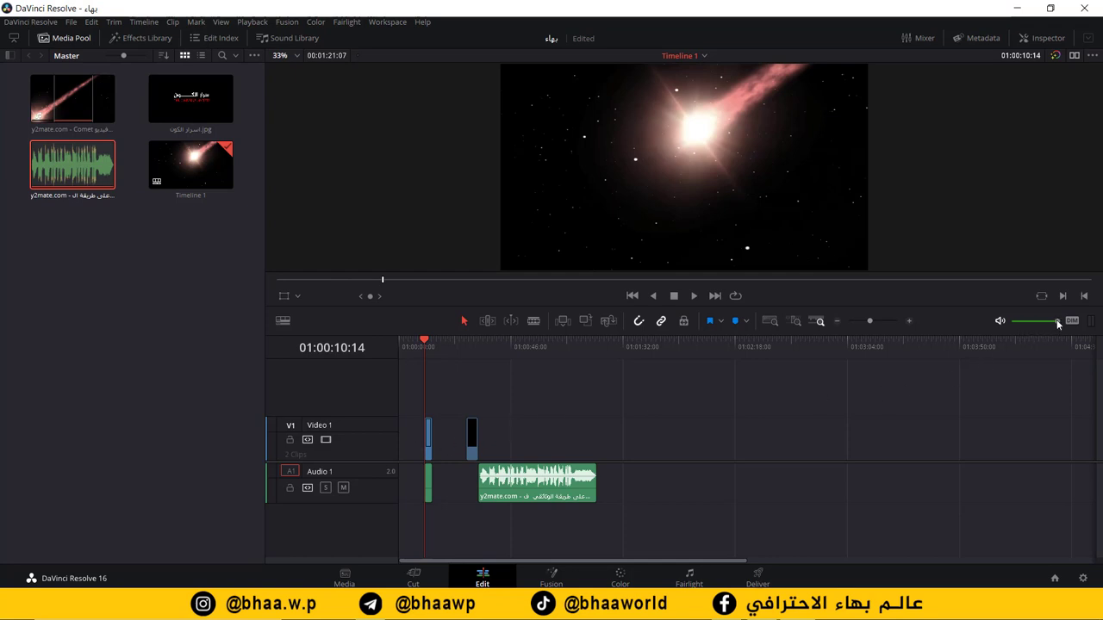
# Play back the comet clip on the timeline from its beginning
pyautogui.moveTo(870, 320); pyautogui.dragTo(878, 322)
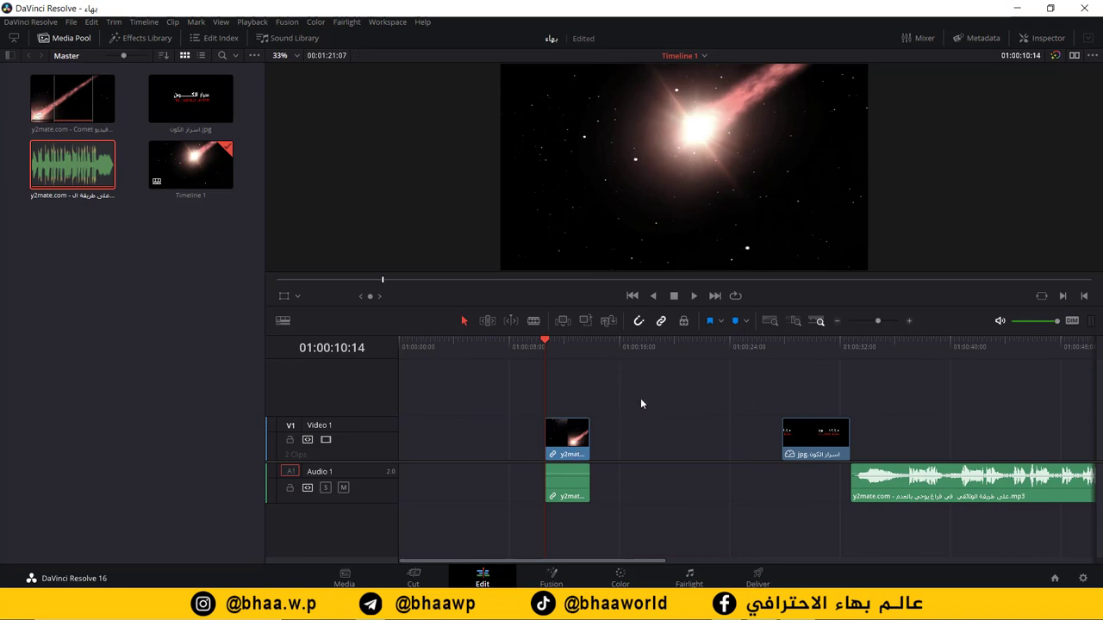
pyautogui.scroll(-3, 668, 427)
pyautogui.scroll(5, 631, 437)
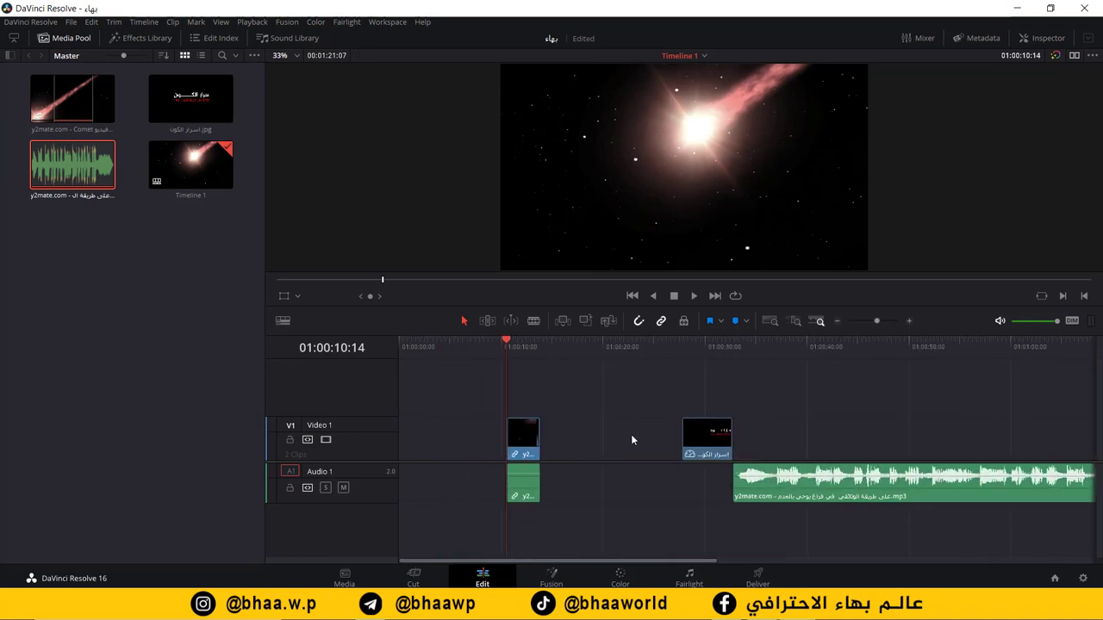
pyautogui.scroll(-4, 638, 439)
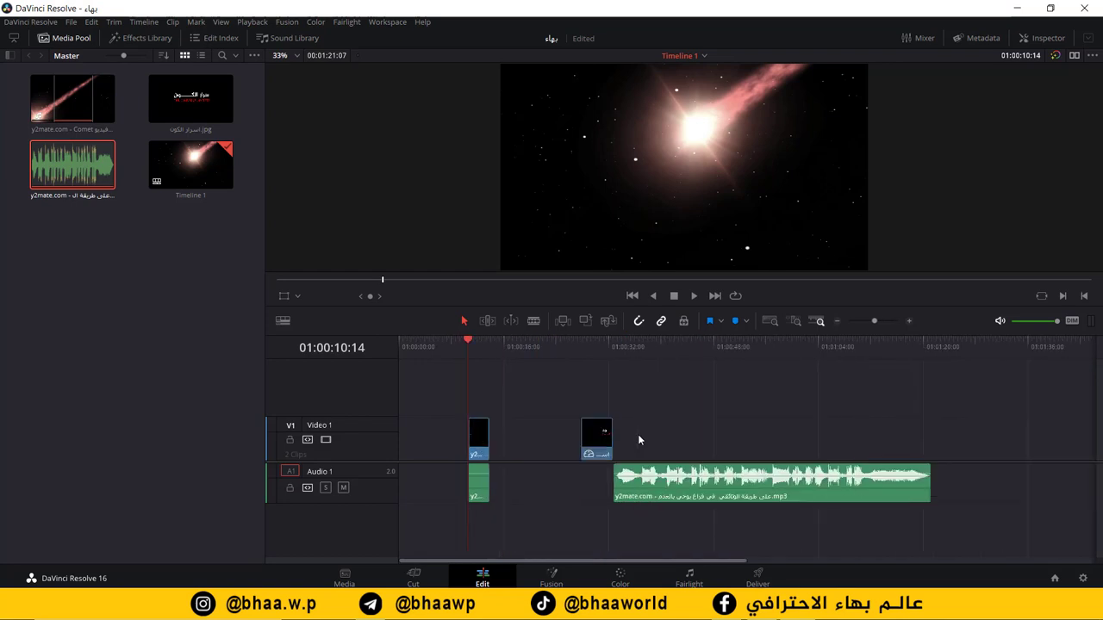
pyautogui.scroll(4, 638, 440)
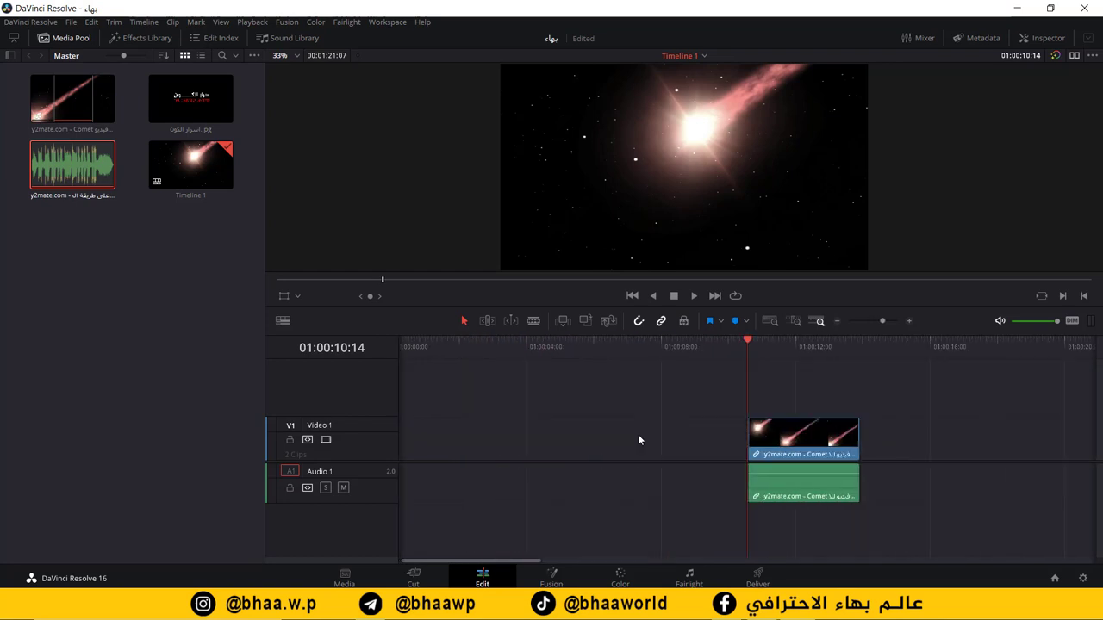
pyautogui.moveTo(515, 561); pyautogui.dragTo(563, 558)
pyautogui.moveTo(499, 340)
pyautogui.mouseDown()
pyautogui.moveTo(575, 348)
pyautogui.moveTo(481, 355)
pyautogui.moveTo(498, 356)
pyautogui.mouseUp()
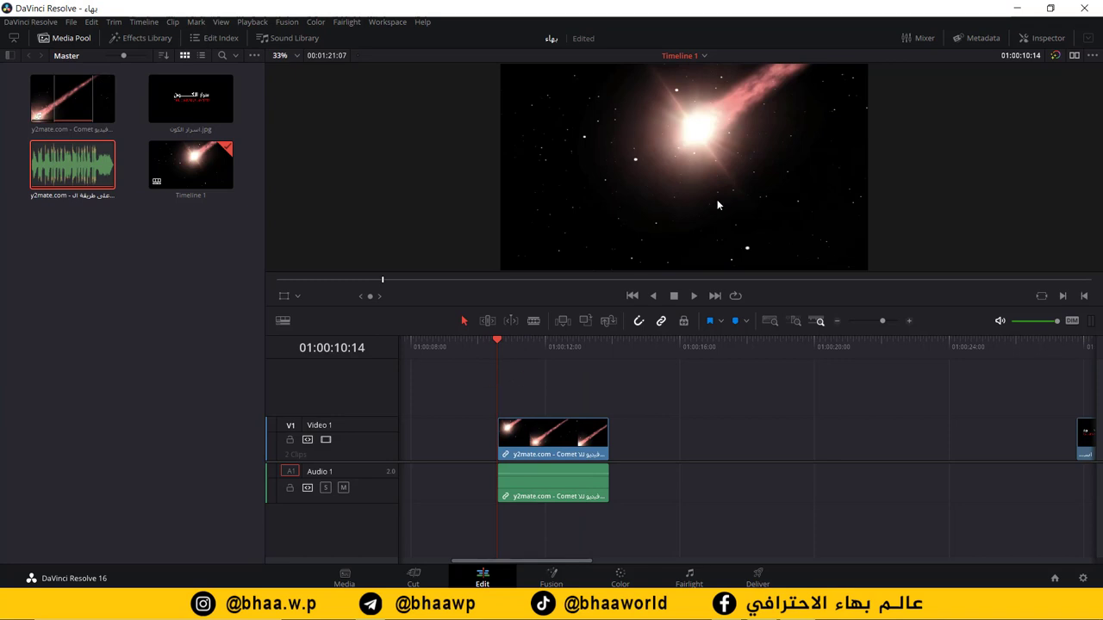
pyautogui.click(694, 295)
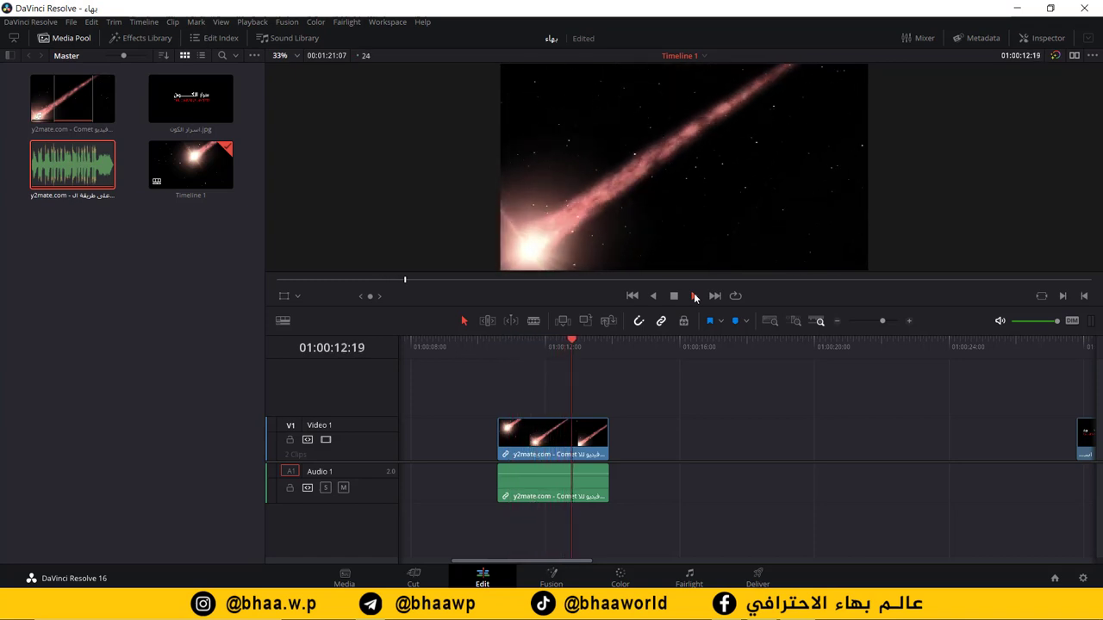
# Stop playback, place the playhead at 01:00:11:07, and move the linked comet clip earlier on the timeline
pyautogui.click(694, 296)
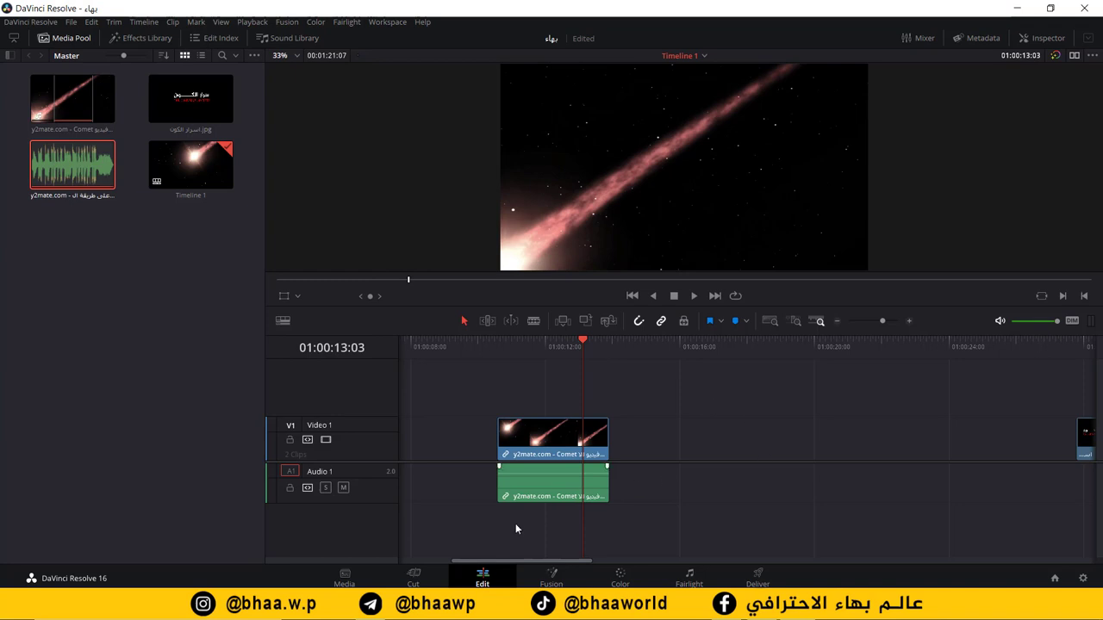
pyautogui.moveTo(504, 562)
pyautogui.mouseDown()
pyautogui.moveTo(627, 560)
pyautogui.moveTo(481, 564)
pyautogui.moveTo(667, 529)
pyautogui.moveTo(467, 532)
pyautogui.moveTo(572, 533)
pyautogui.moveTo(483, 566)
pyautogui.moveTo(490, 557)
pyautogui.mouseUp()
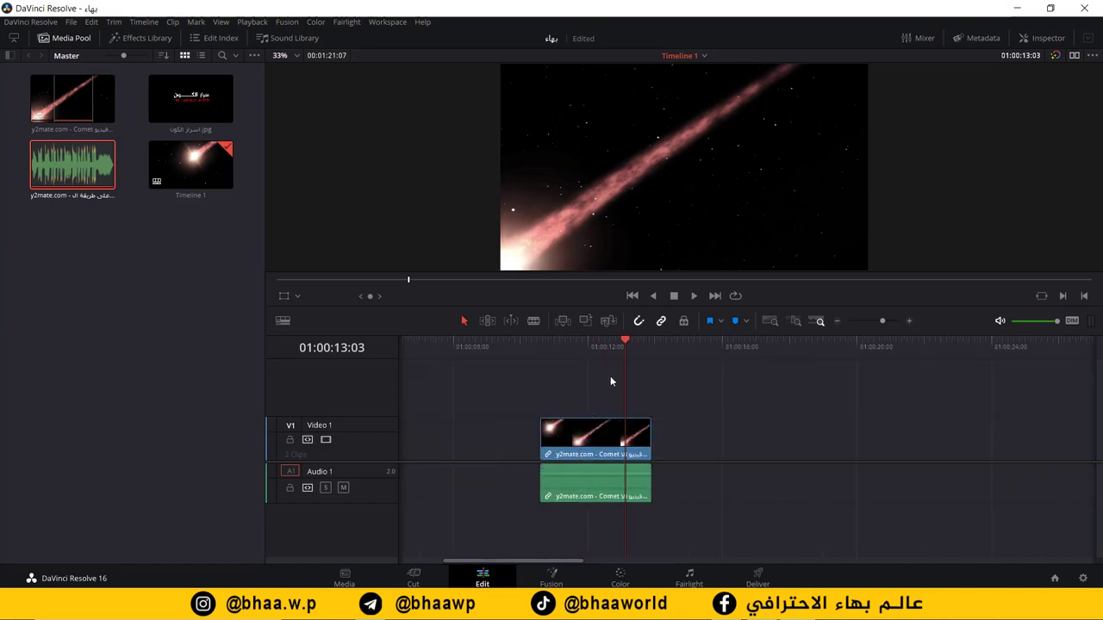
pyautogui.moveTo(621, 344); pyautogui.dragTo(564, 346)
pyautogui.click(622, 450)
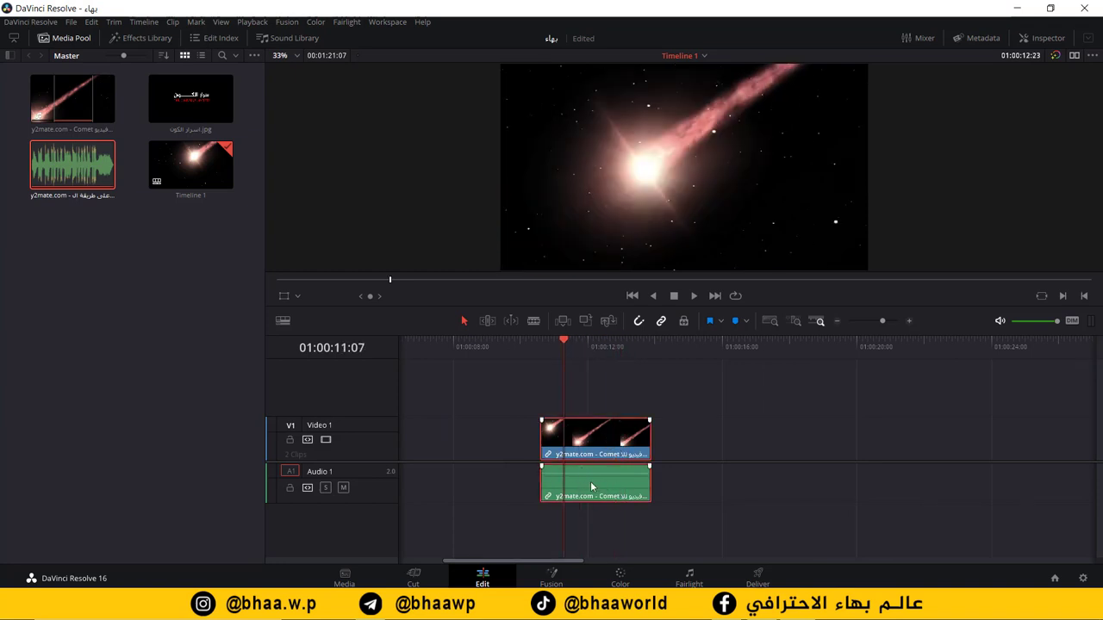
pyautogui.moveTo(590, 487); pyautogui.dragTo(541, 484)
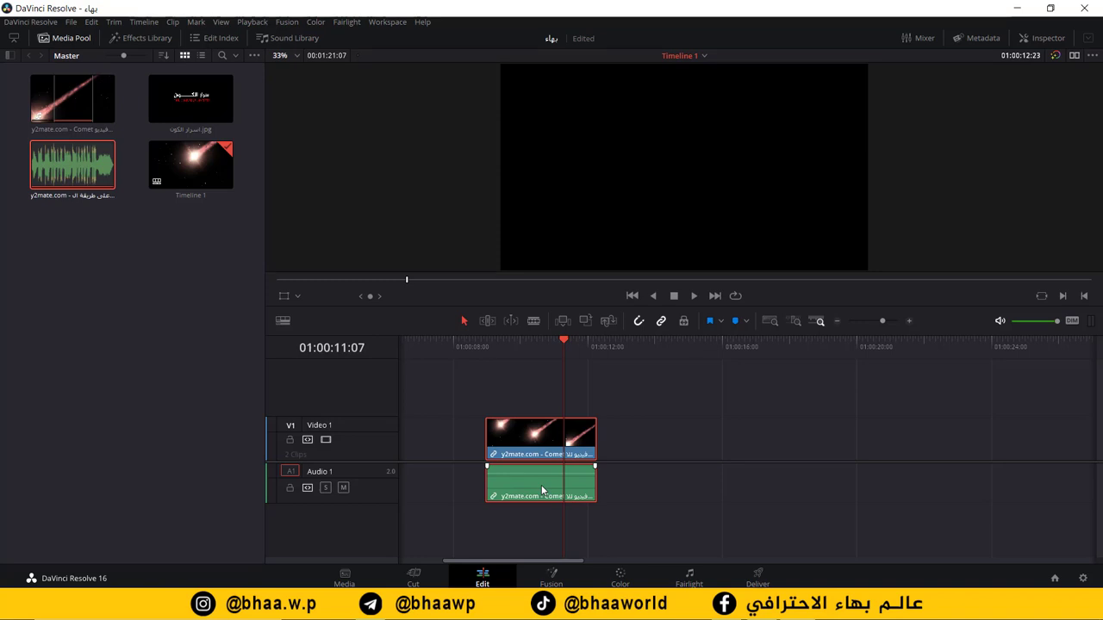
# Try deleting the linked comet video and audio from the timeline, and undo the deletion
pyautogui.press('Delete')
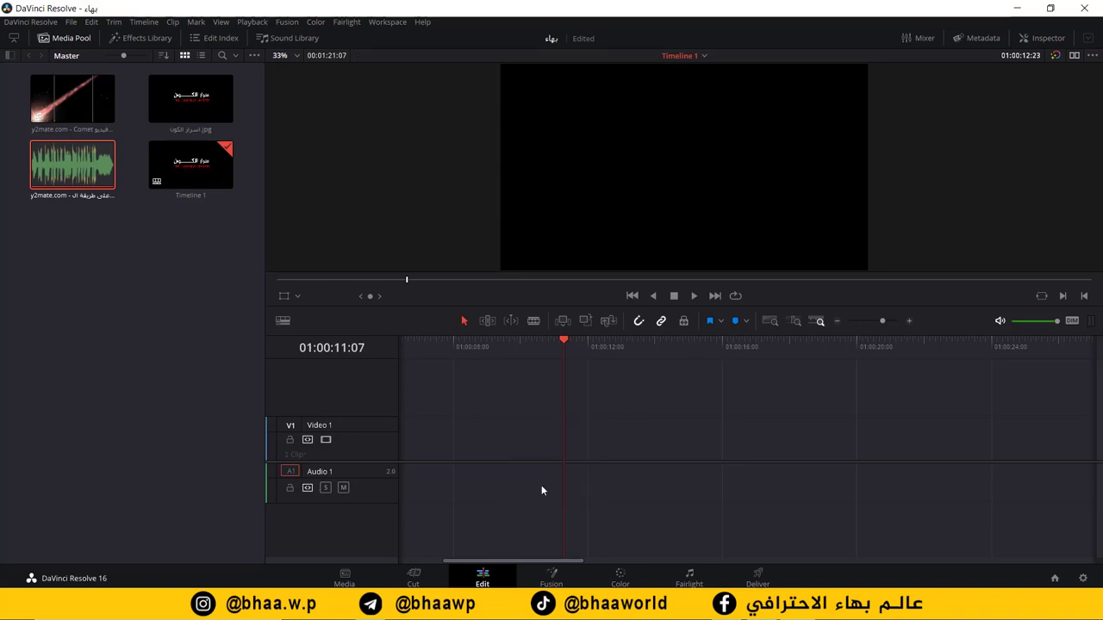
pyautogui.hotkey('ctrl', 'z')
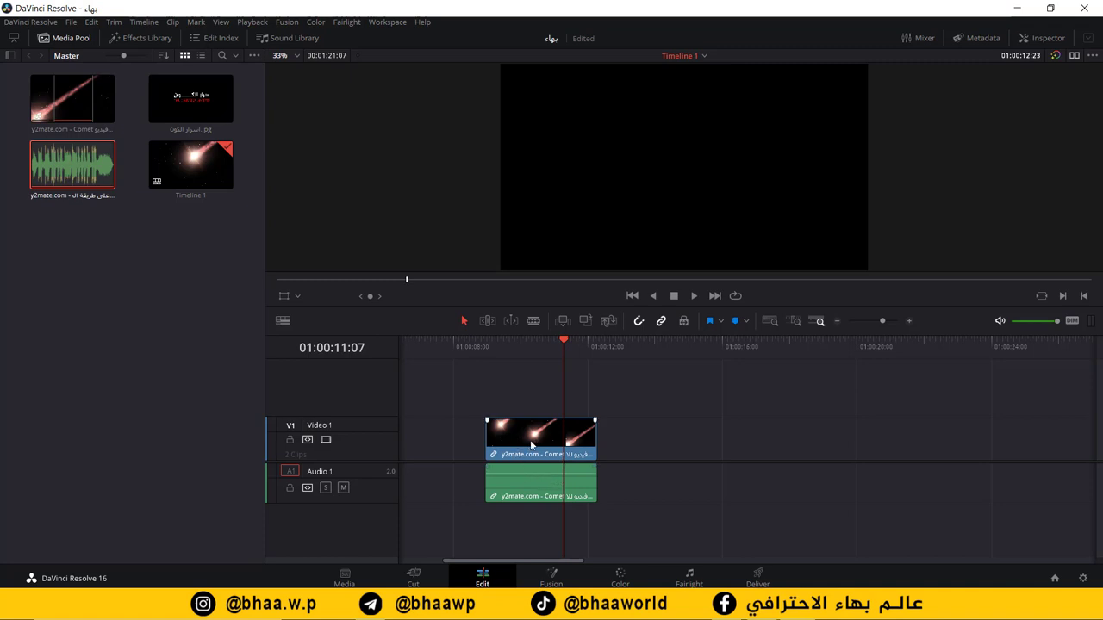
# Unlink the comet clip's video and audio, try moving the audio separately, and undo both changes
pyautogui.click(539, 481)
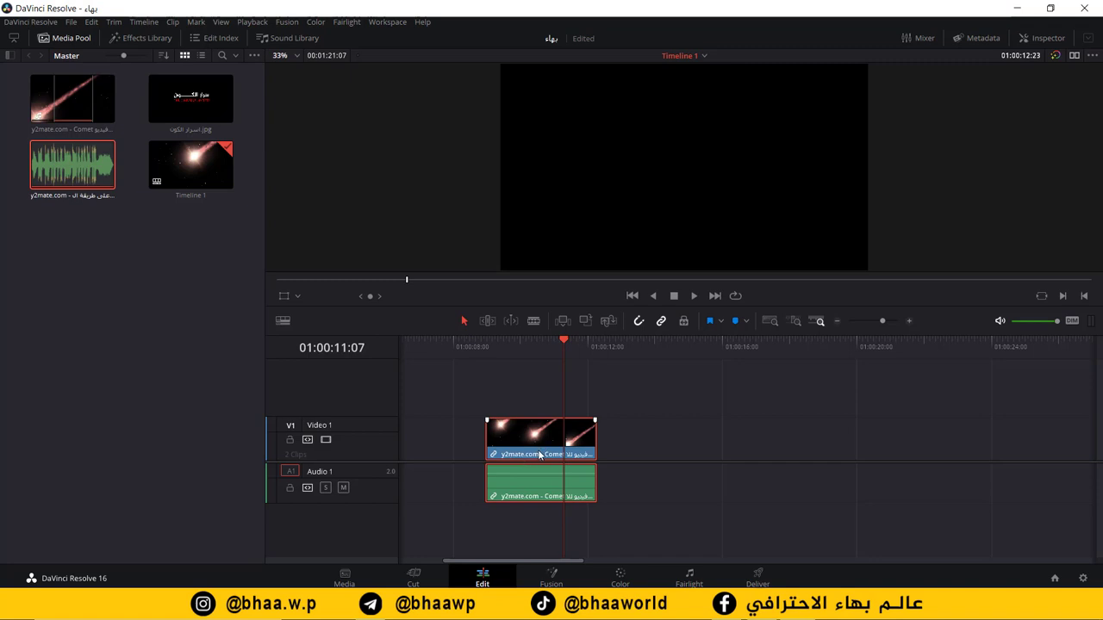
pyautogui.rightClick(539, 455)
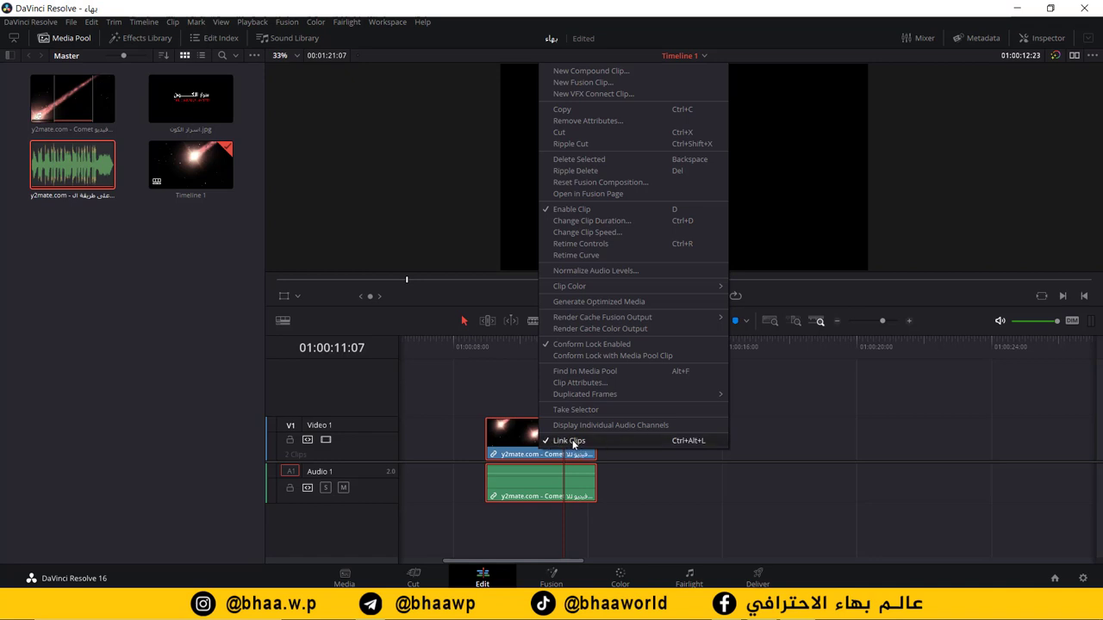
pyautogui.click(572, 439)
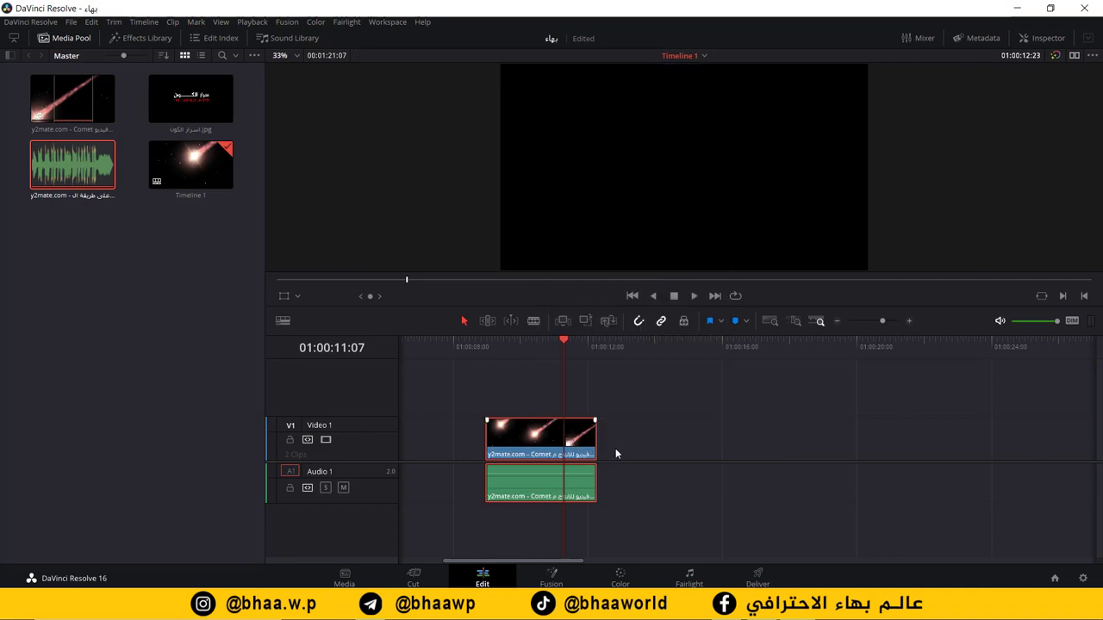
pyautogui.moveTo(563, 492); pyautogui.dragTo(657, 522)
pyautogui.hotkey('ctrl', 'z')
pyautogui.hotkey('ctrl', 'z')
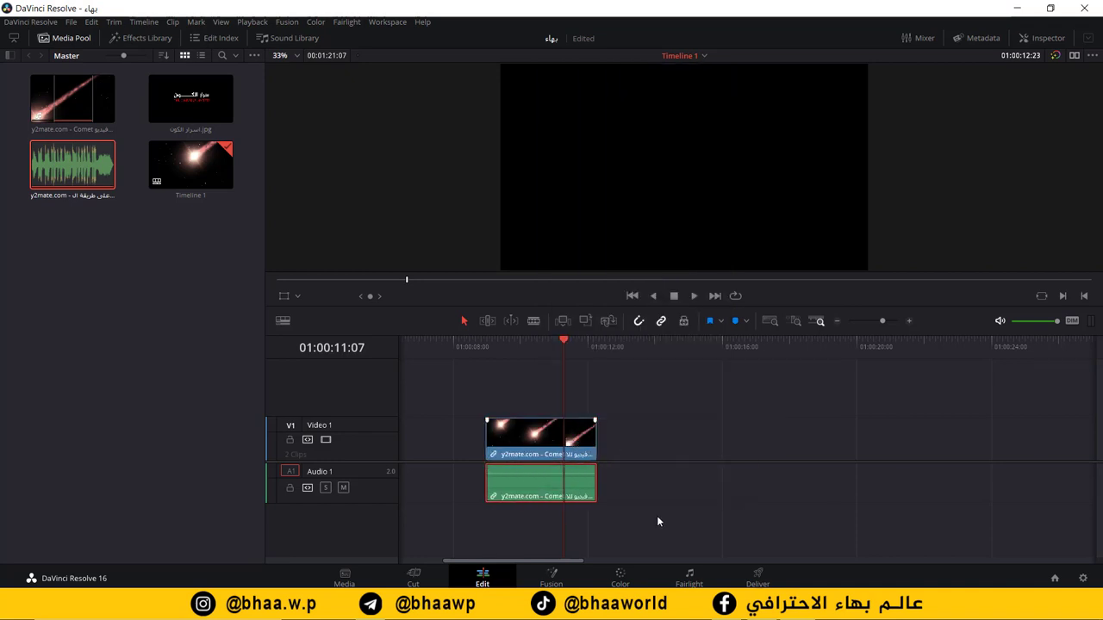
# Turn off Linked Selection on the timeline, try moving the comet audio on its own, and undo the move
pyautogui.click(569, 451)
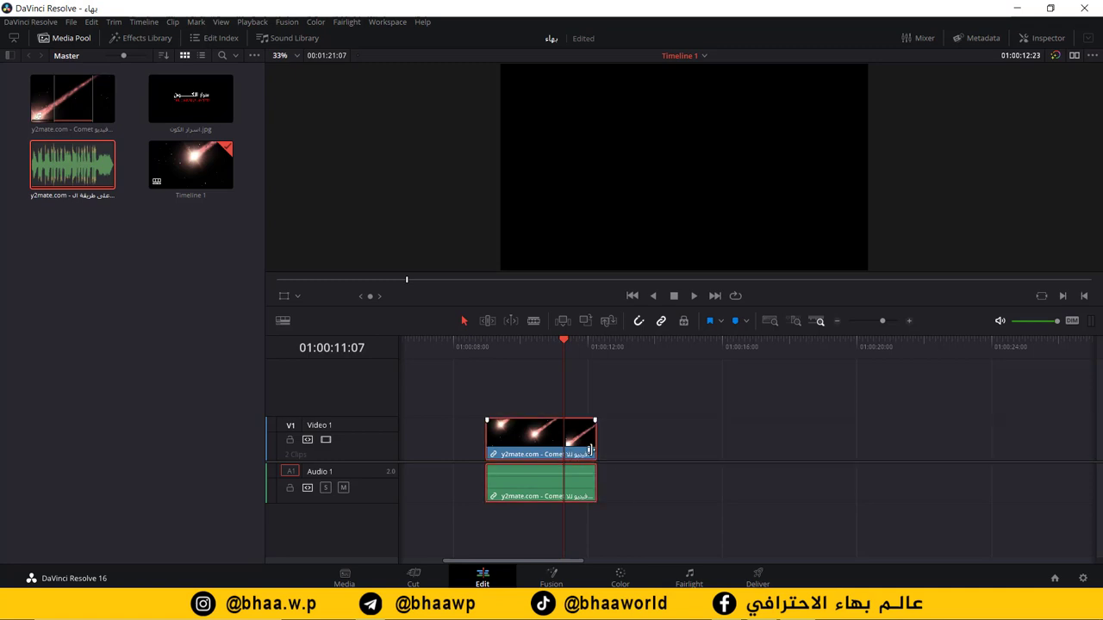
pyautogui.click(662, 322)
pyautogui.click(656, 402)
pyautogui.moveTo(564, 483); pyautogui.dragTo(649, 488)
pyautogui.click(541, 457)
pyautogui.hotkey('ctrl', 'z')
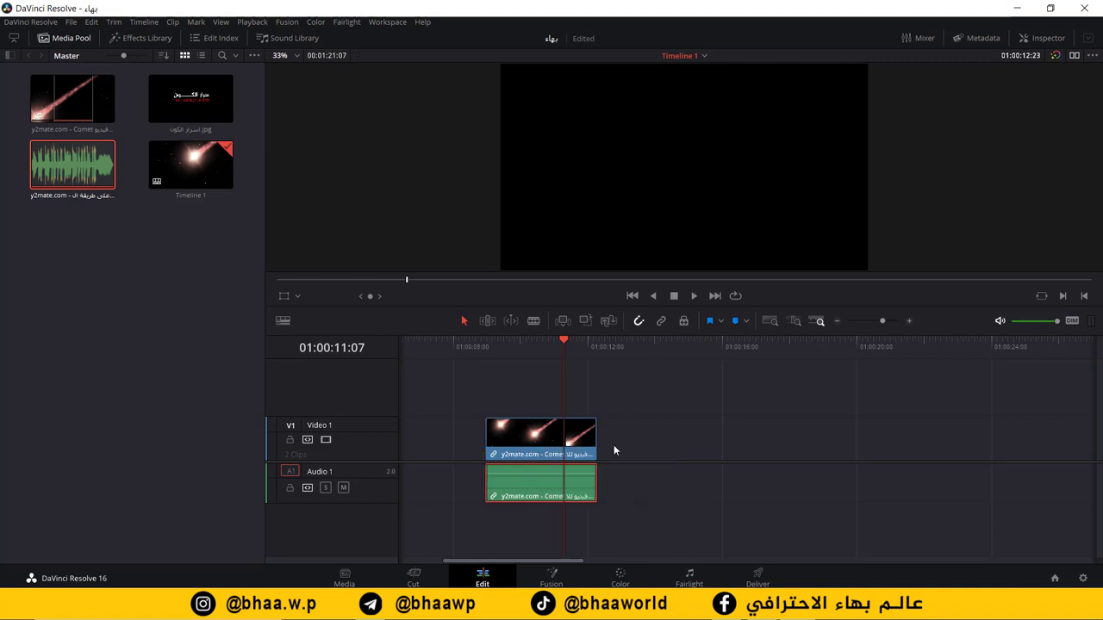
# Move the comet video clip later on the timeline, and try shifting its audio out of sync before undoing that shift
pyautogui.moveTo(580, 448); pyautogui.dragTo(635, 456)
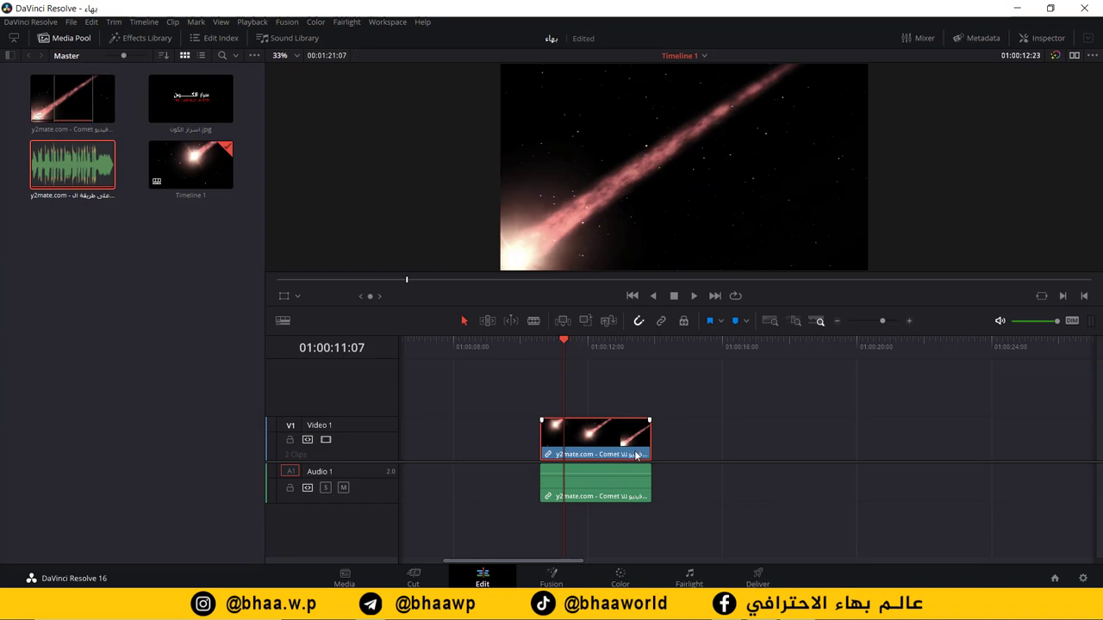
pyautogui.moveTo(595, 489)
pyautogui.mouseDown()
pyautogui.moveTo(705, 488)
pyautogui.moveTo(757, 512)
pyautogui.moveTo(758, 493)
pyautogui.mouseUp()
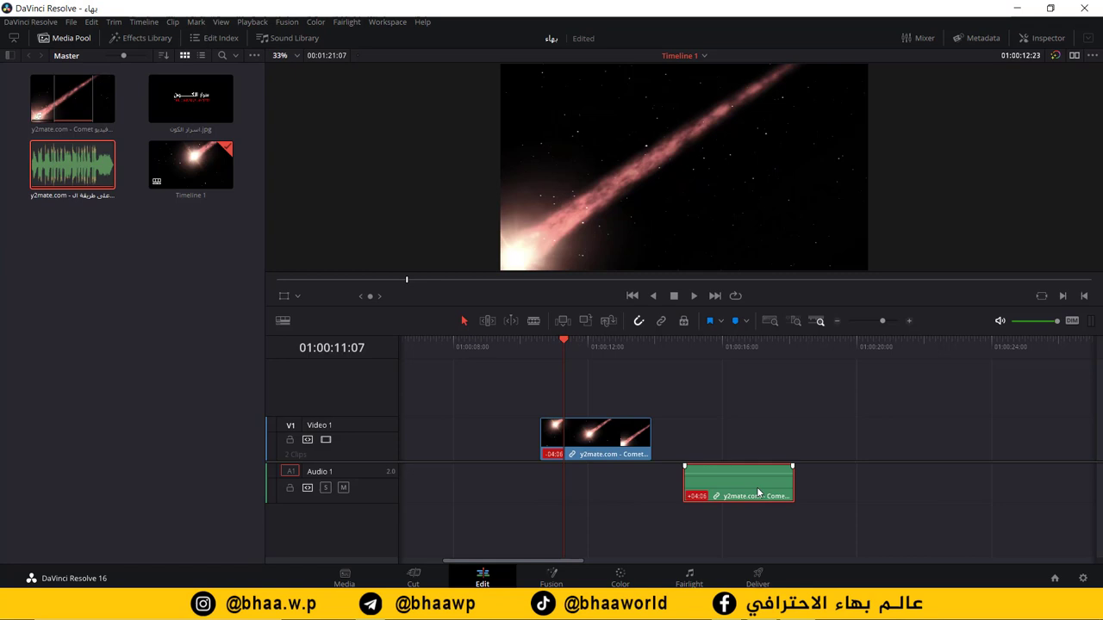
pyautogui.hotkey('ctrl', 'z')
# Separate the comet's audio from its video and delete the audio from Audio 1
pyautogui.moveTo(560, 562)
pyautogui.mouseDown()
pyautogui.moveTo(609, 556)
pyautogui.moveTo(568, 559)
pyautogui.mouseUp()
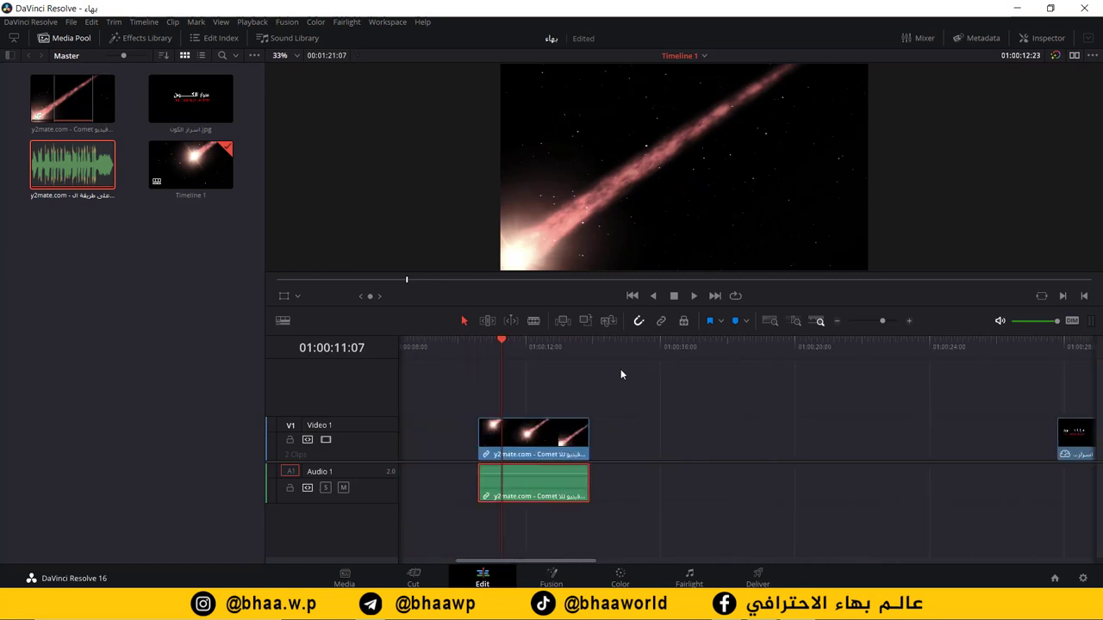
pyautogui.click(622, 403)
pyautogui.click(549, 491)
pyautogui.moveTo(550, 490); pyautogui.dragTo(689, 488)
pyautogui.press('Delete')
# Move the comet video clip slightly earlier and split it at 01:00:11:04
pyautogui.moveTo(534, 435); pyautogui.dragTo(517, 435)
pyautogui.moveTo(481, 347); pyautogui.dragTo(497, 348)
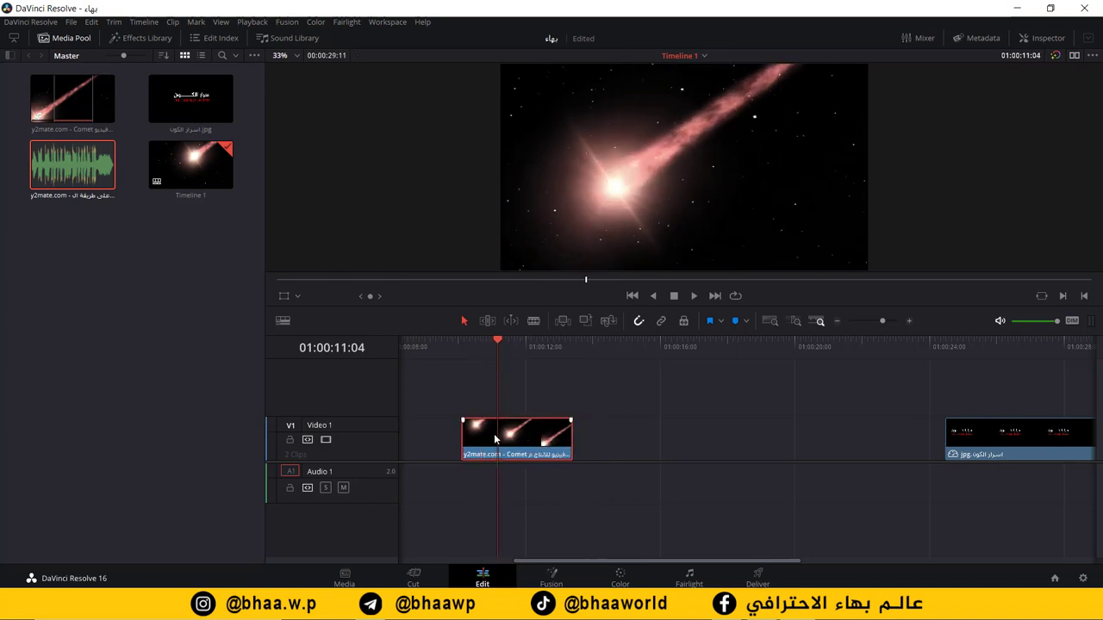
pyautogui.moveTo(498, 426)
pyautogui.hotkey('ctrl', 'b')
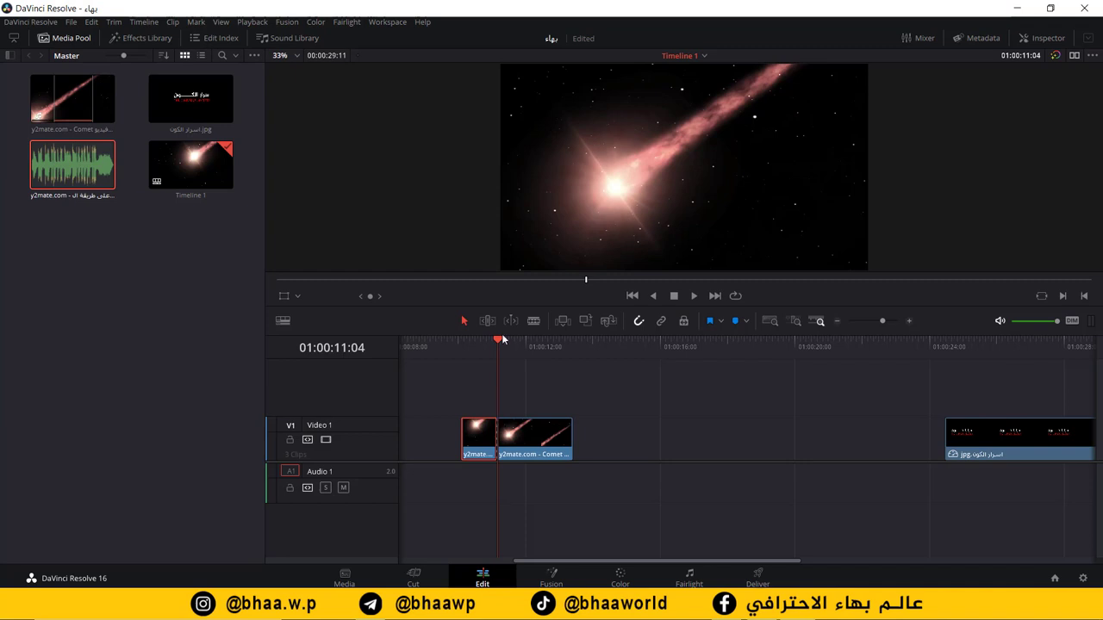
# Cut the second comet segment at 01:00:12:06 using the Blade tool
pyautogui.moveTo(513, 342); pyautogui.dragTo(535, 343)
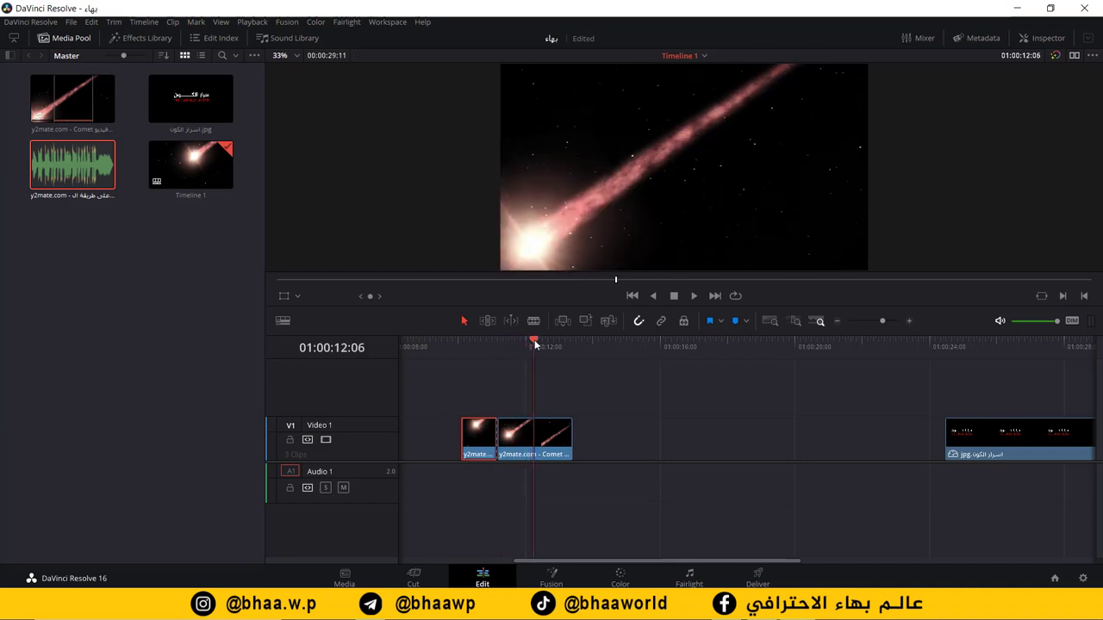
pyautogui.click(533, 320)
pyautogui.click(535, 435)
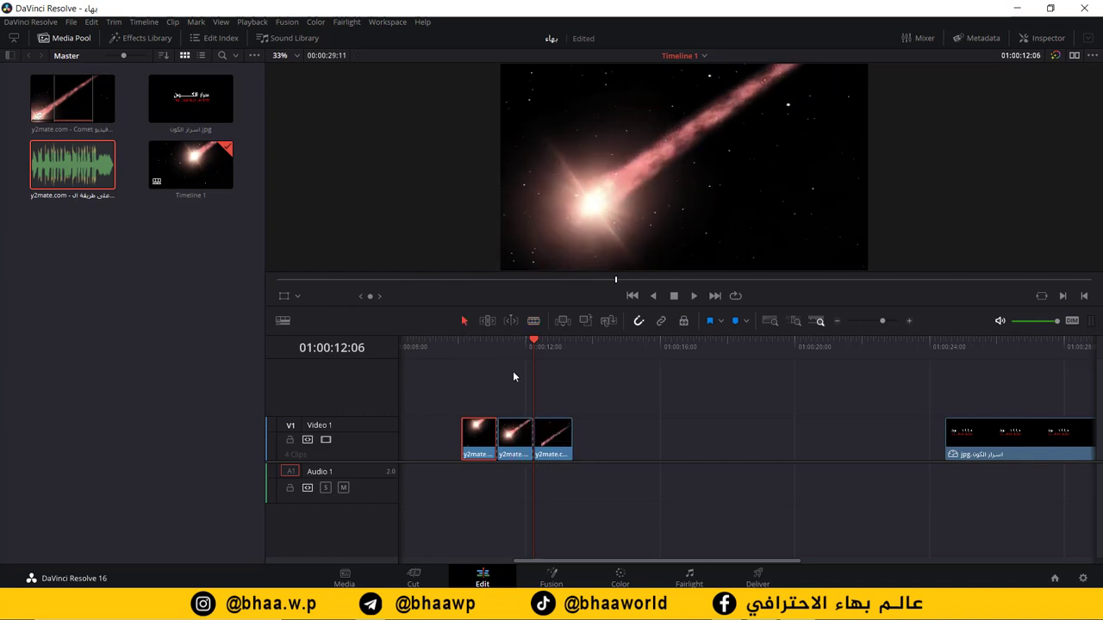
# Try a ripple delete of the middle comet segment, and undo it
pyautogui.moveTo(521, 431)
pyautogui.mouseDown()
pyautogui.moveTo(528, 393)
pyautogui.moveTo(620, 402)
pyautogui.moveTo(520, 430)
pyautogui.mouseUp()
pyautogui.click(520, 431)
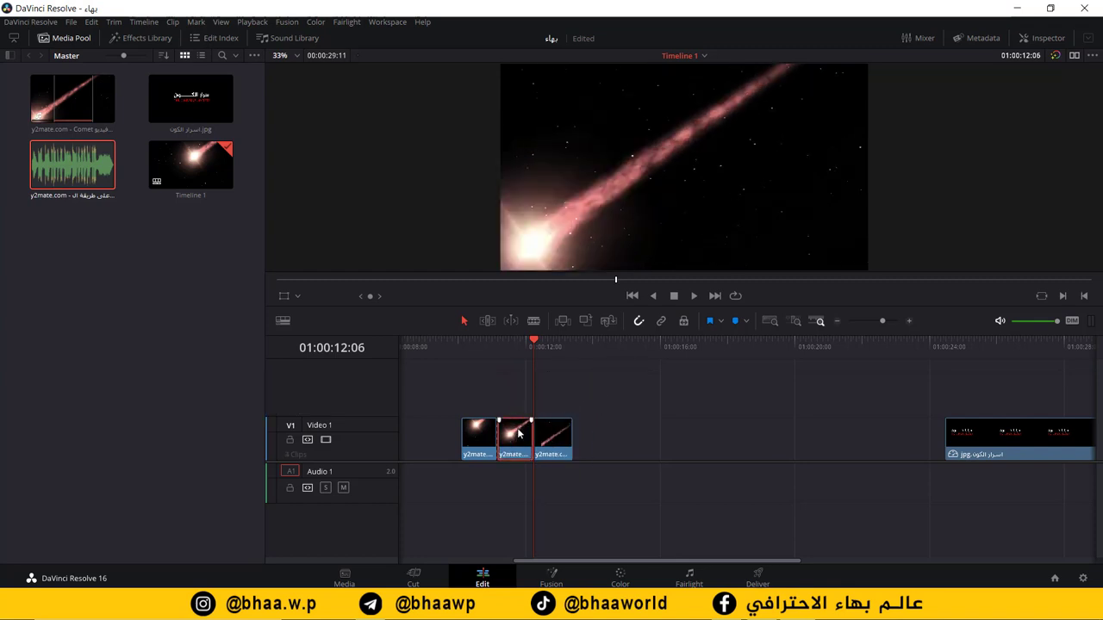
pyautogui.press('Delete')
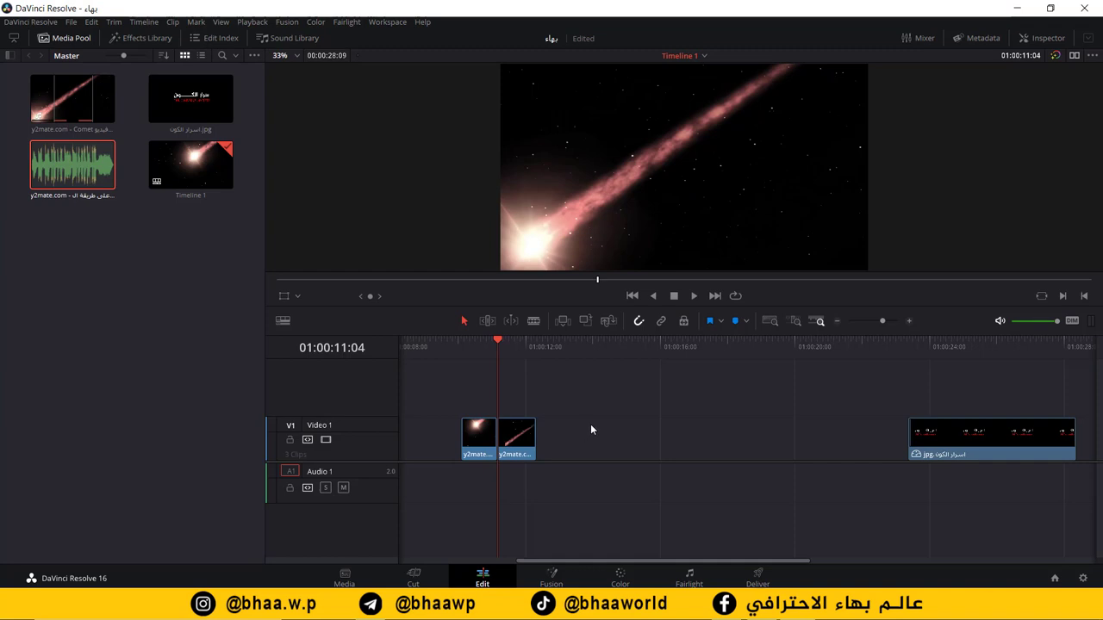
pyautogui.hotkey('ctrl', 'shift', 'v')
# Delete the middle comet segment without closing the gap, and move the playhead to the gap's start at 01:00:11:04
pyautogui.click(523, 438)
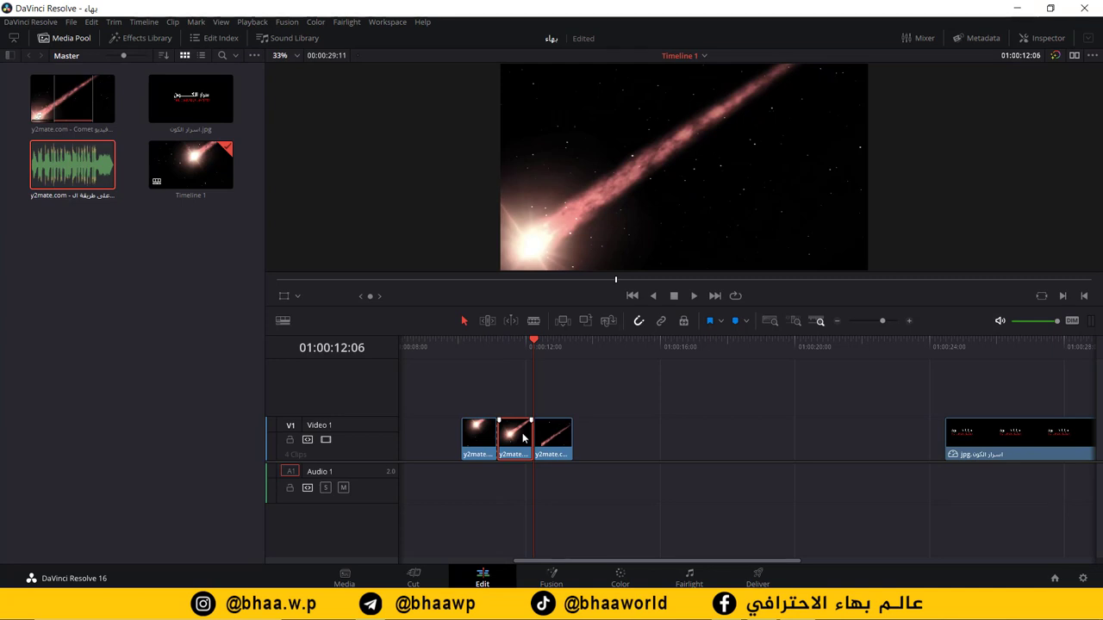
pyautogui.press('BackSpace')
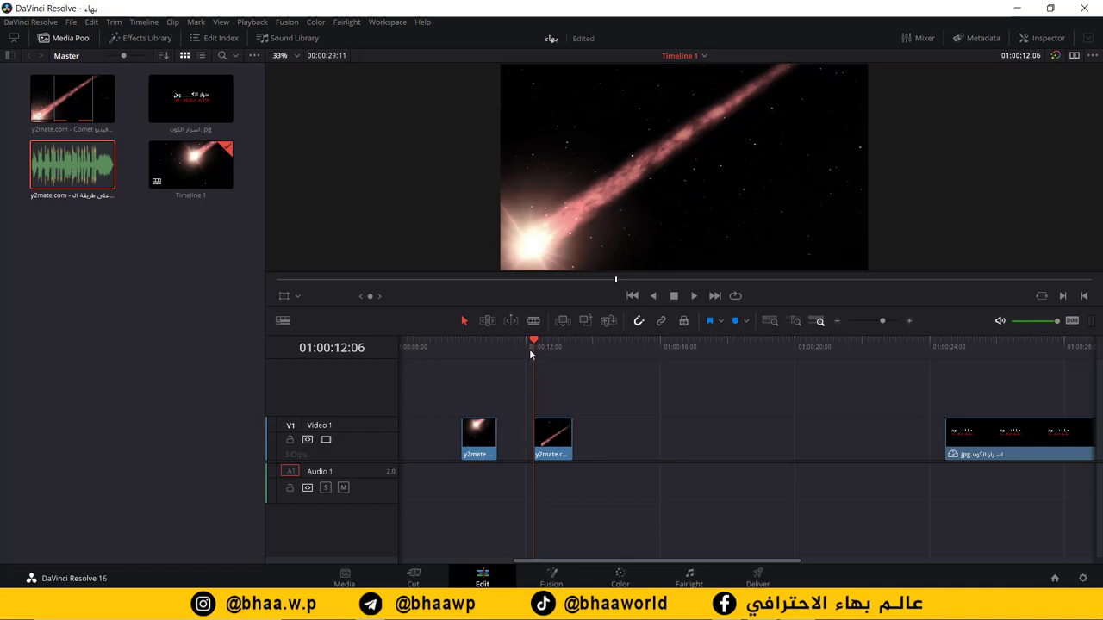
pyautogui.moveTo(533, 345); pyautogui.dragTo(500, 348)
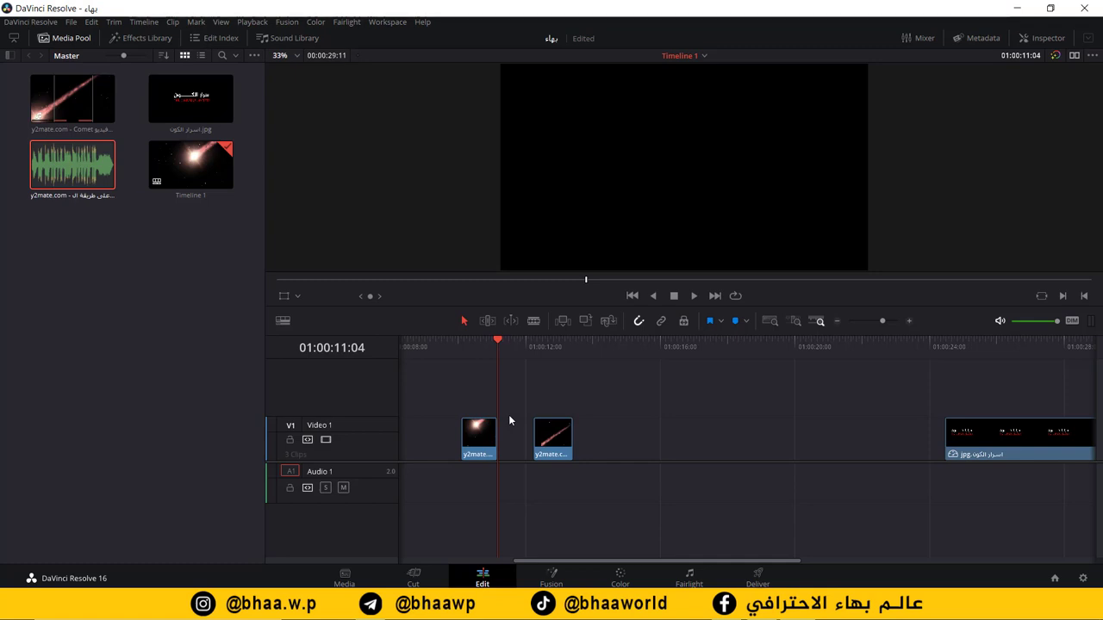
# Import the moon video "y2mate.com - سبحان الله انظر كيف يختف..." into the Media Pool
pyautogui.moveTo(542, 560); pyautogui.dragTo(614, 550)
pyautogui.hotkey('ctrl', '-')
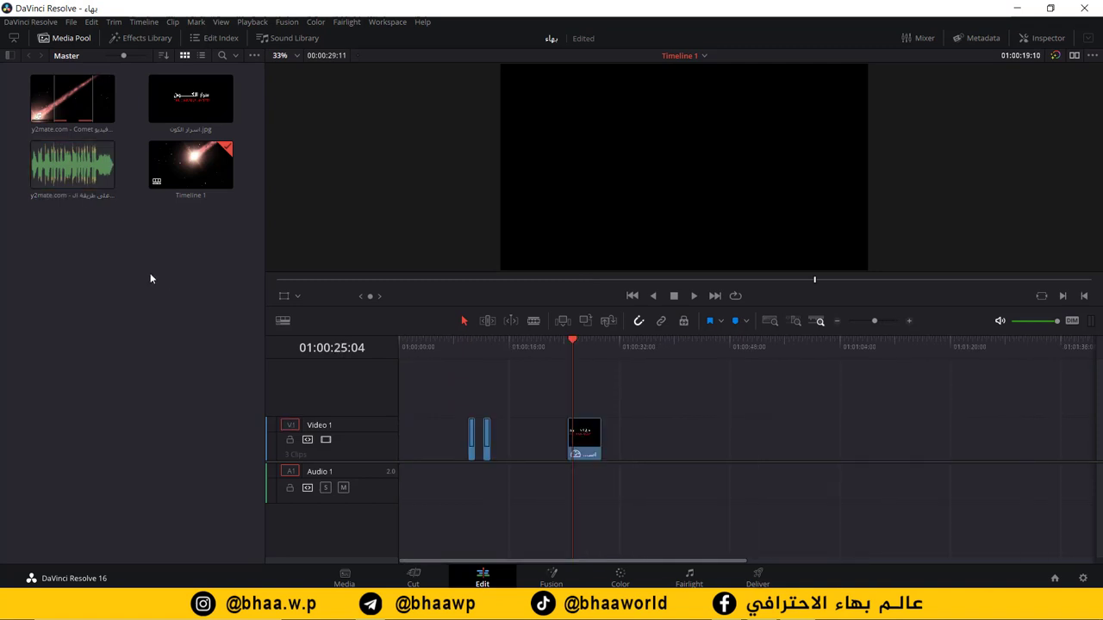
pyautogui.doubleClick(150, 279)
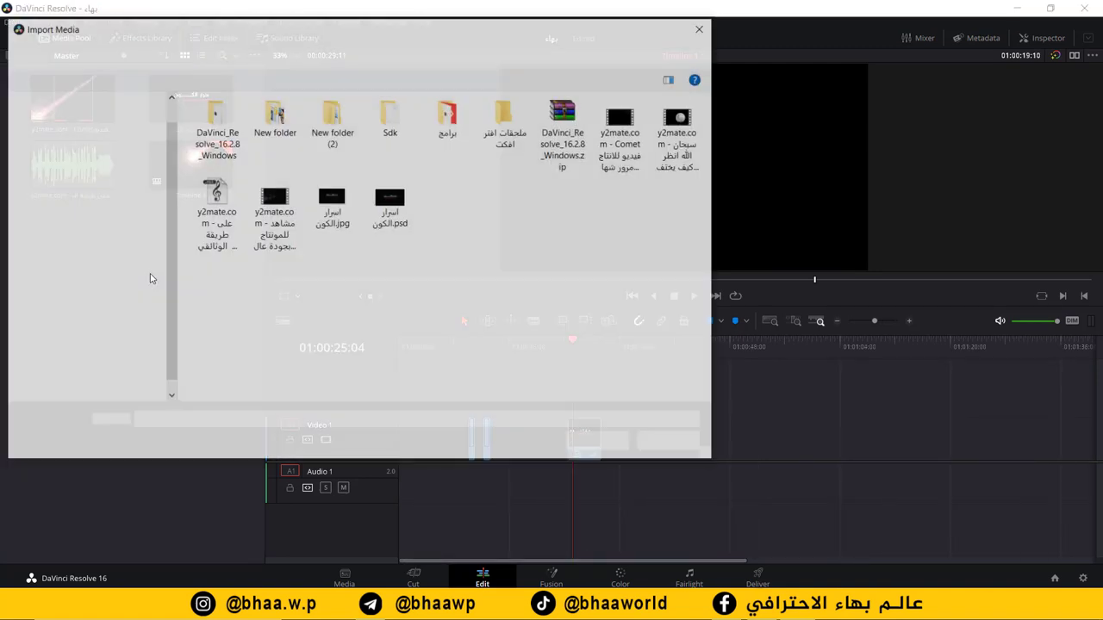
pyautogui.click(686, 123)
pyautogui.doubleClick(687, 123)
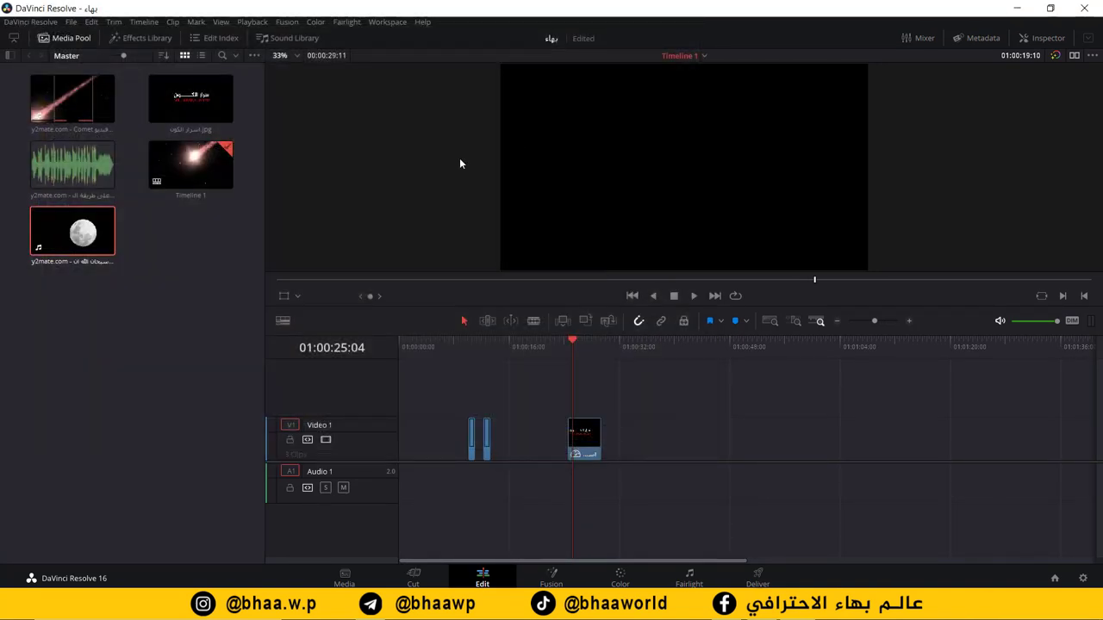
# Delete both comet segments and the اسرار الكون.jpg clip from the timeline
pyautogui.moveTo(686, 382); pyautogui.dragTo(408, 515)
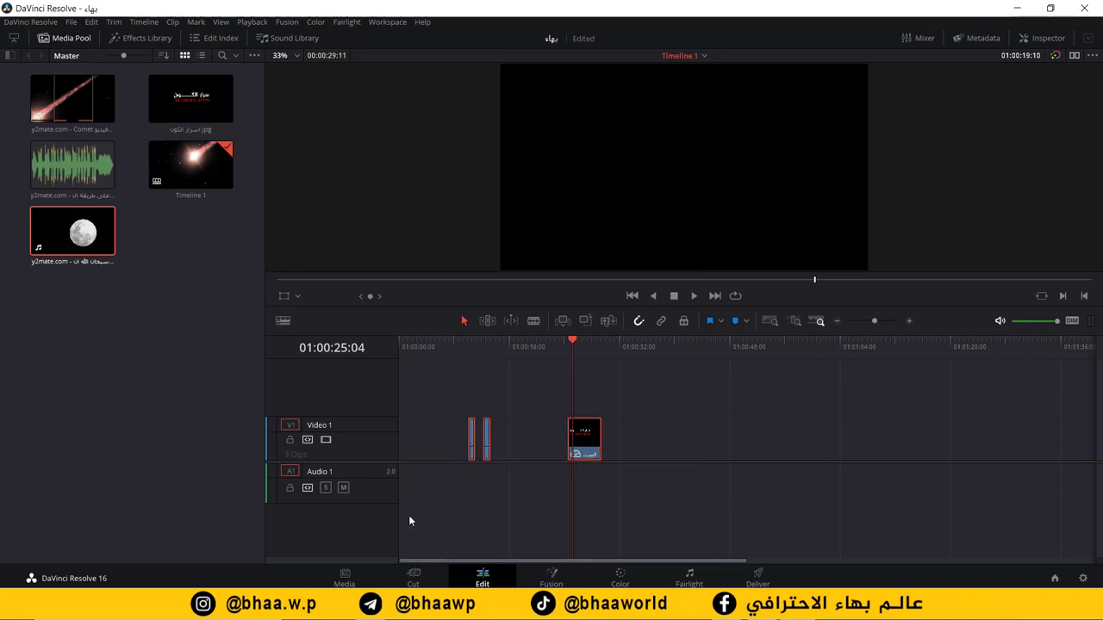
pyautogui.press('Delete')
# Place the moon video at the start of Video 1 as a 12-second clip without its audio
pyautogui.click(73, 232)
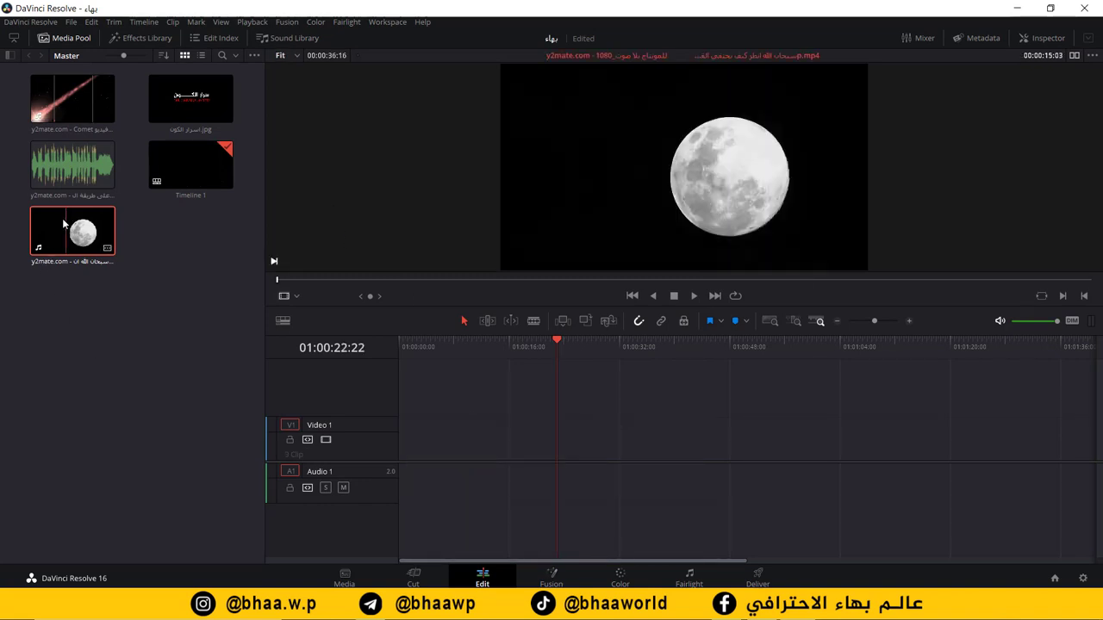
pyautogui.moveTo(113, 260); pyautogui.dragTo(482, 440)
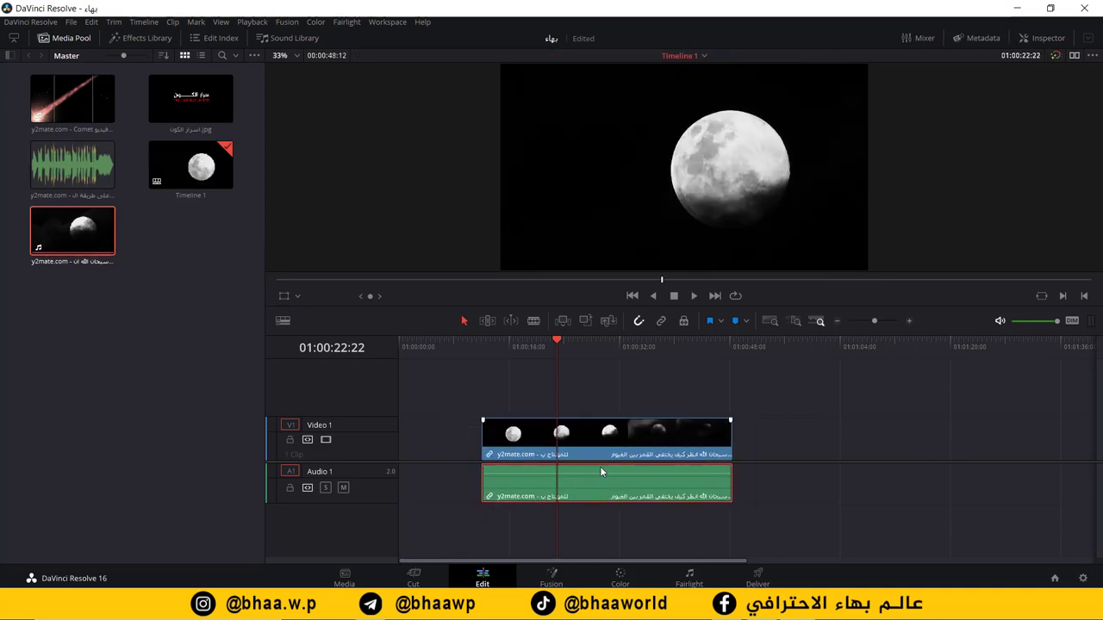
pyautogui.hotkey('ctrl', 'z')
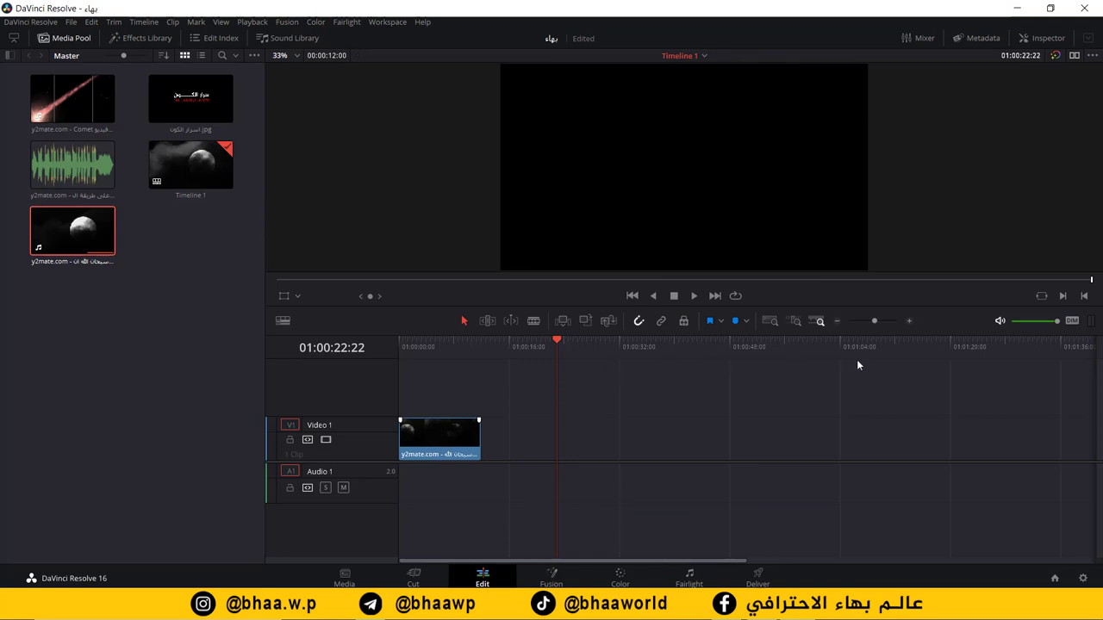
# Scrub the moon clip to 01:00:03:05, and play it back from the beginning of the timeline
pyautogui.moveTo(875, 317); pyautogui.dragTo(881, 321)
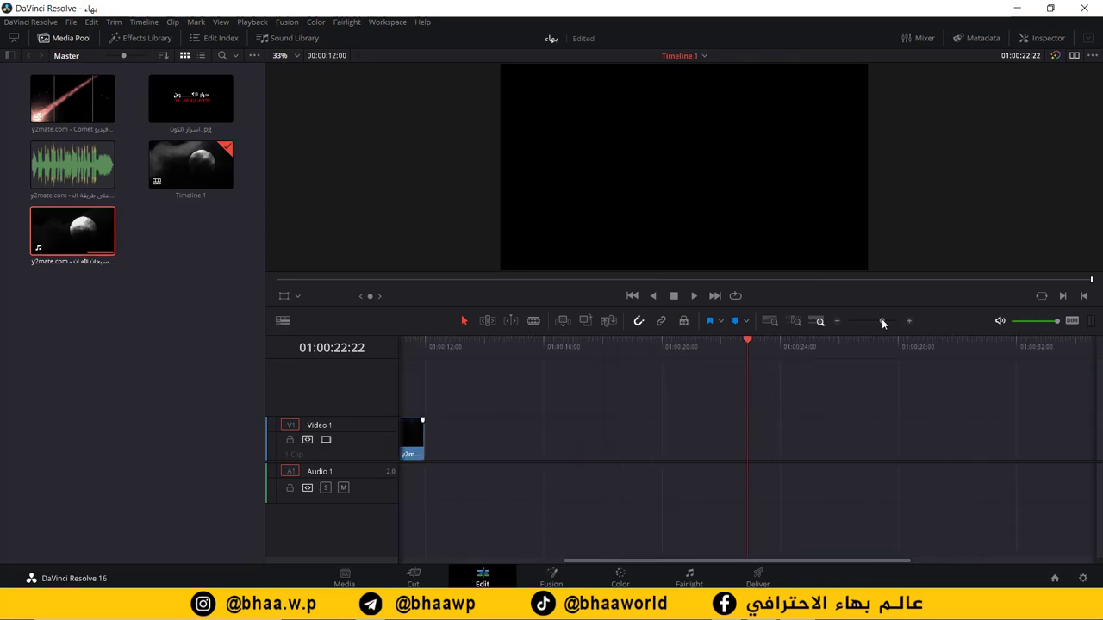
pyautogui.moveTo(728, 561); pyautogui.dragTo(512, 561)
pyautogui.click(538, 344)
pyautogui.moveTo(538, 345); pyautogui.dragTo(494, 346)
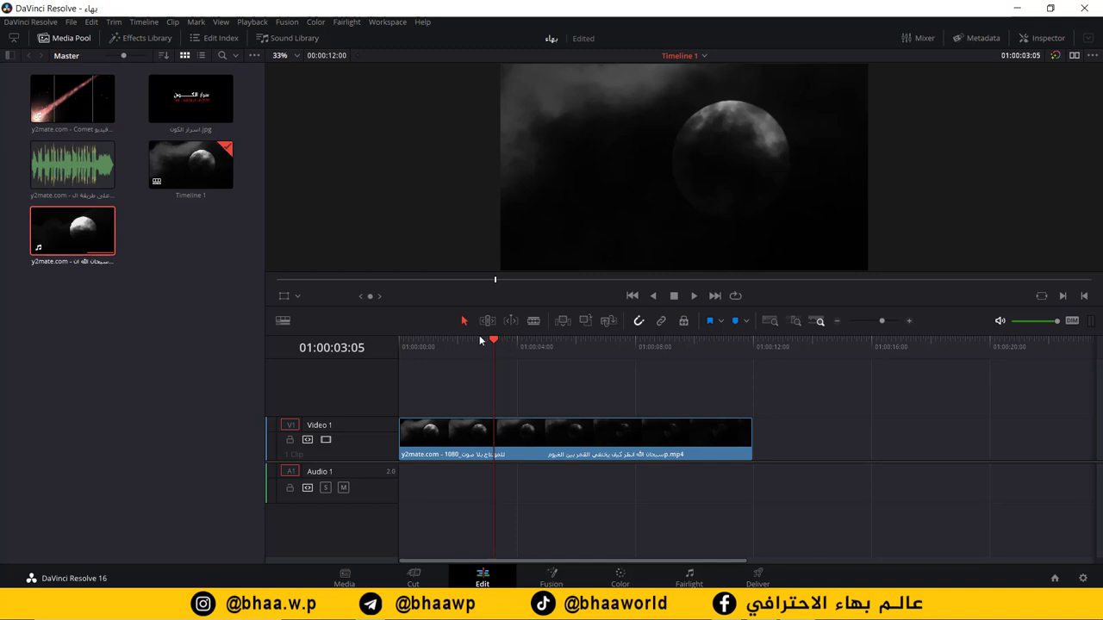
pyautogui.press('Home')
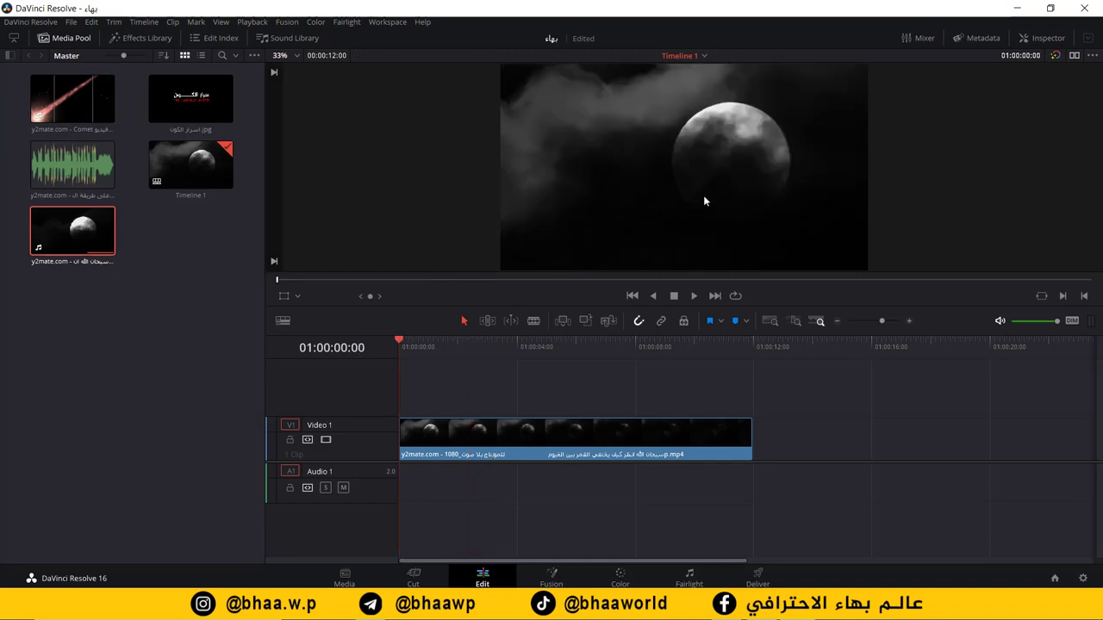
pyautogui.press('space')
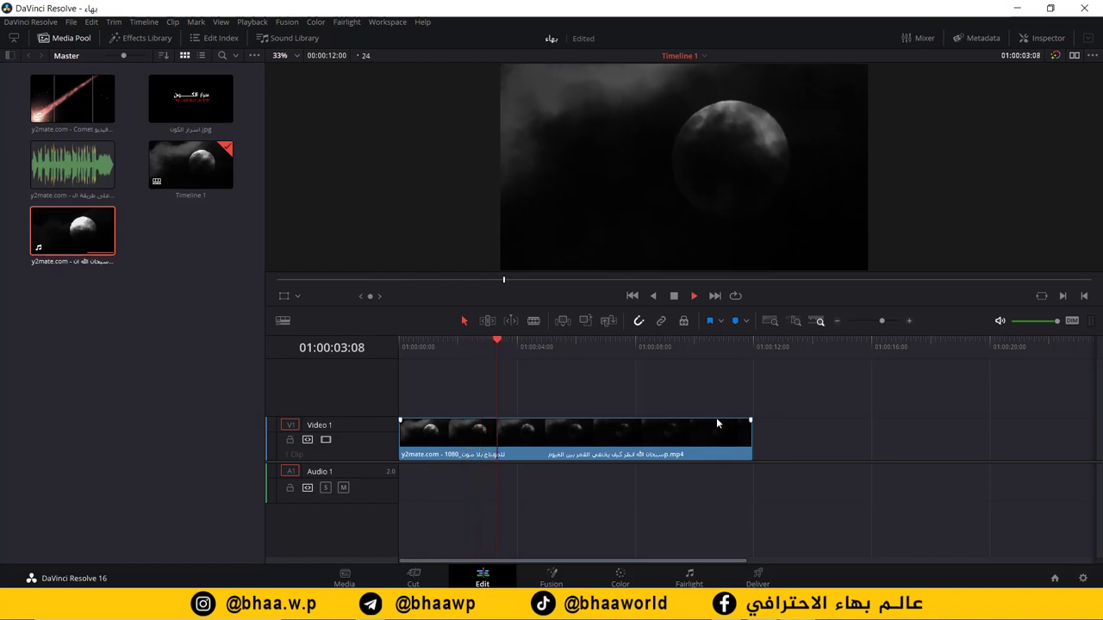
# Stop playback and set the moon clip's speed to 50% on Video 1
pyautogui.press('space')
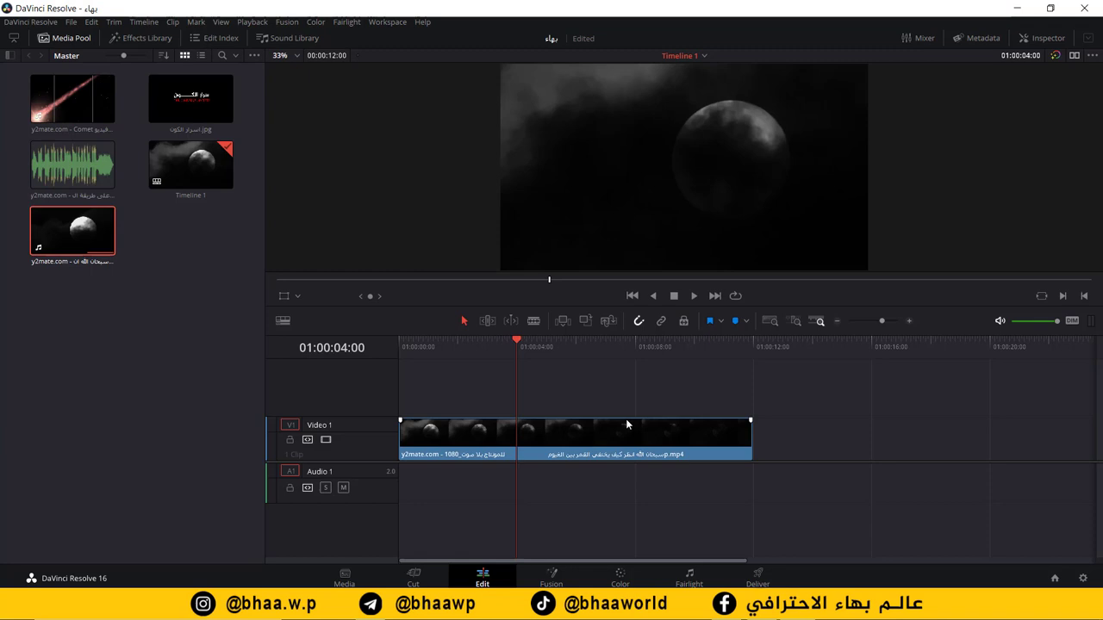
pyautogui.rightClick(559, 437)
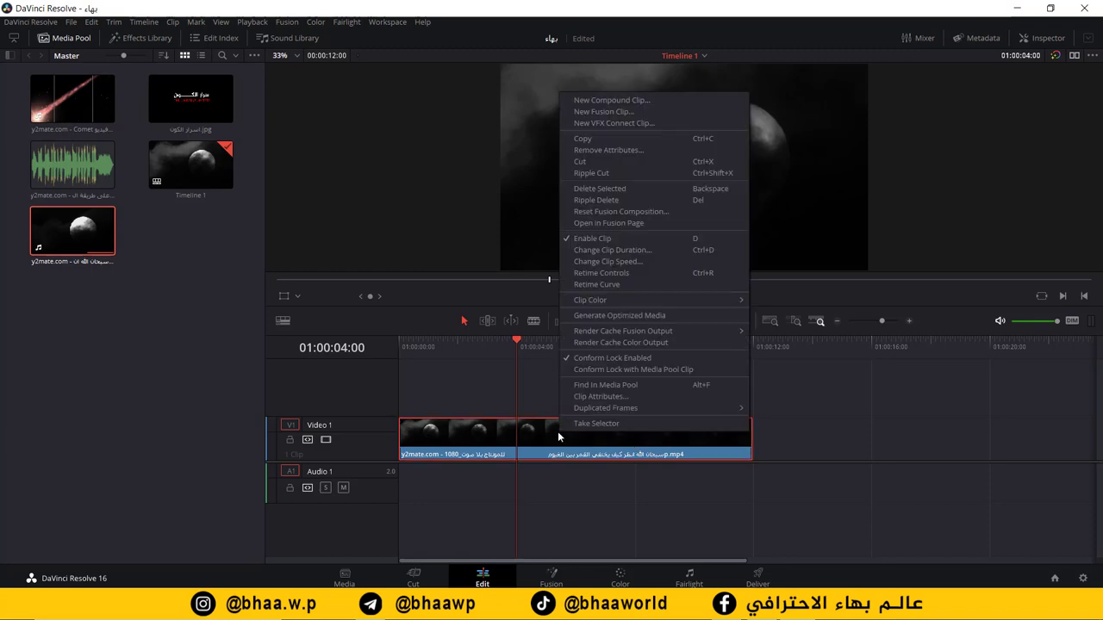
pyautogui.click(636, 263)
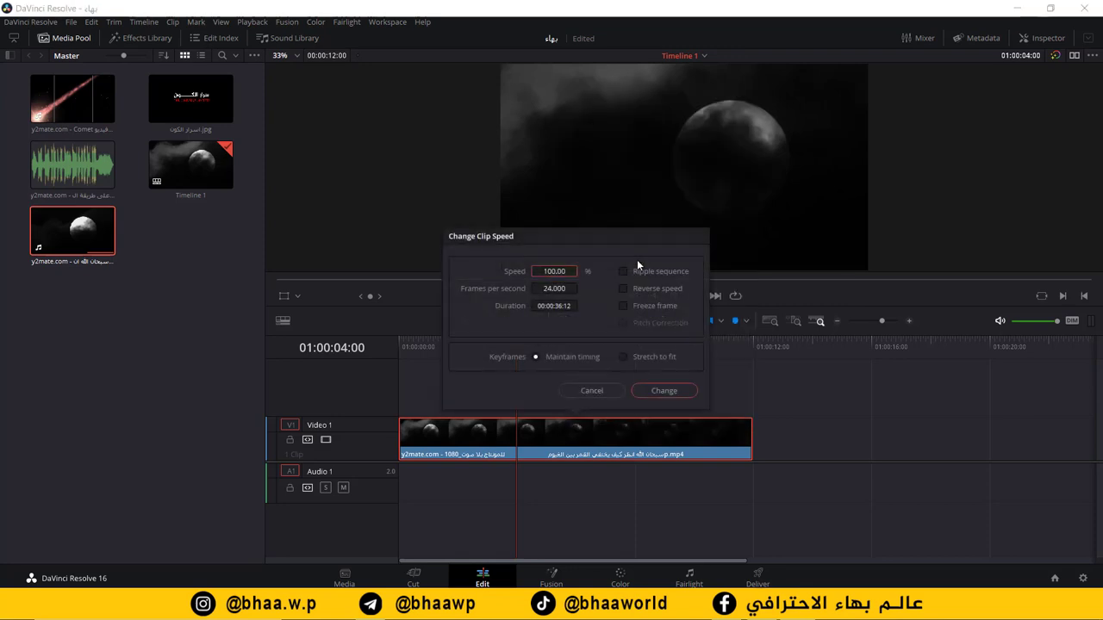
pyautogui.doubleClick(552, 270)
pyautogui.write('50')
pyautogui.doubleClick(562, 272)
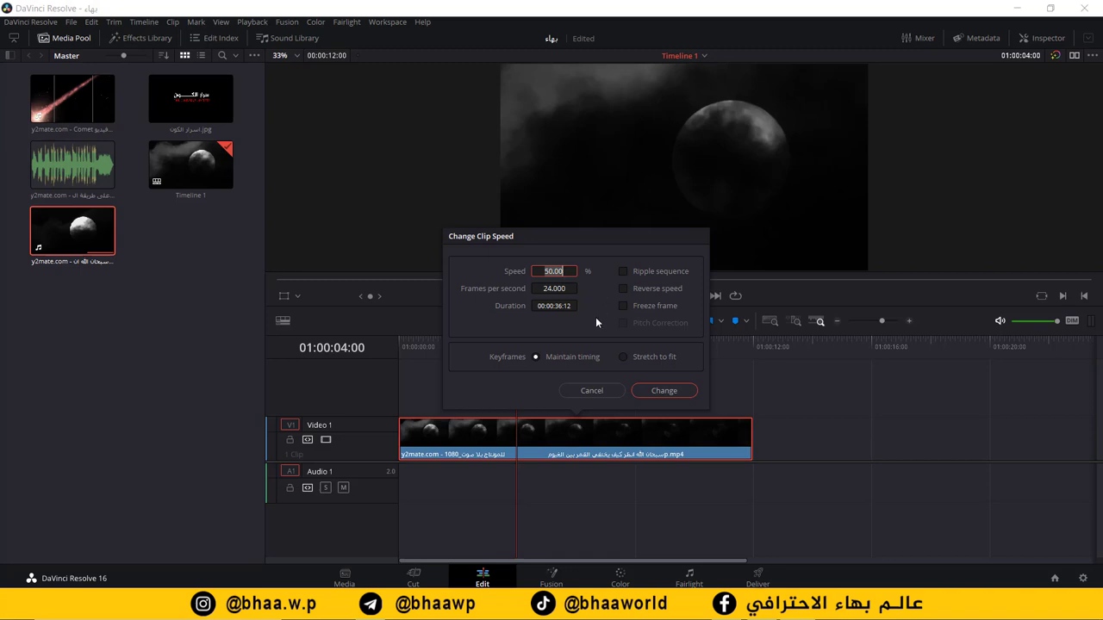
pyautogui.click(664, 392)
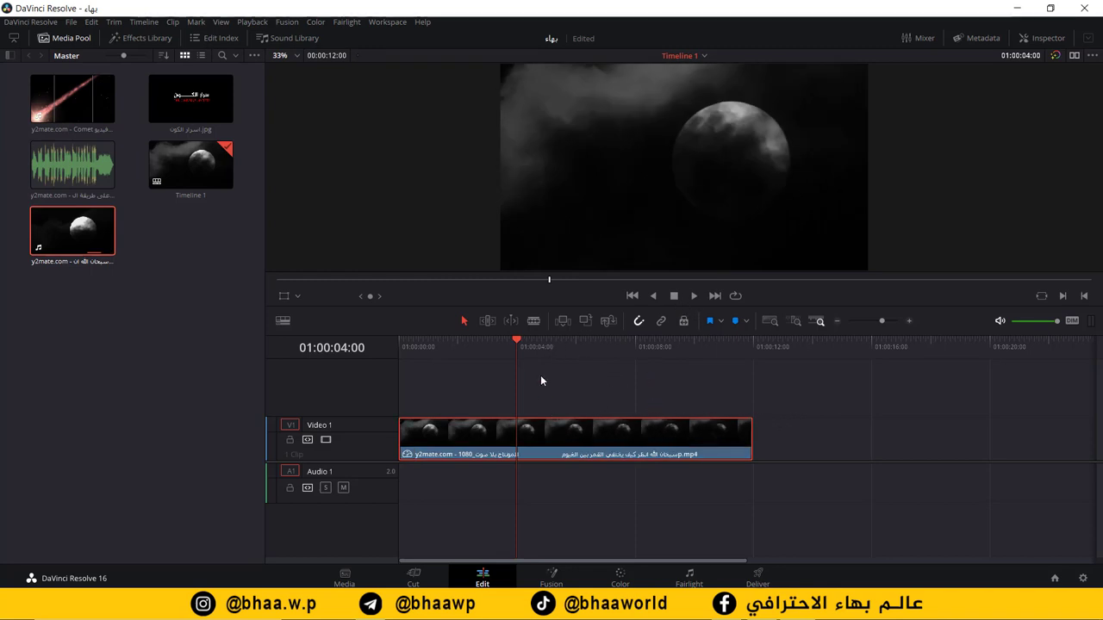
# Set the moon clip's speed to 10%
pyautogui.rightClick(582, 431)
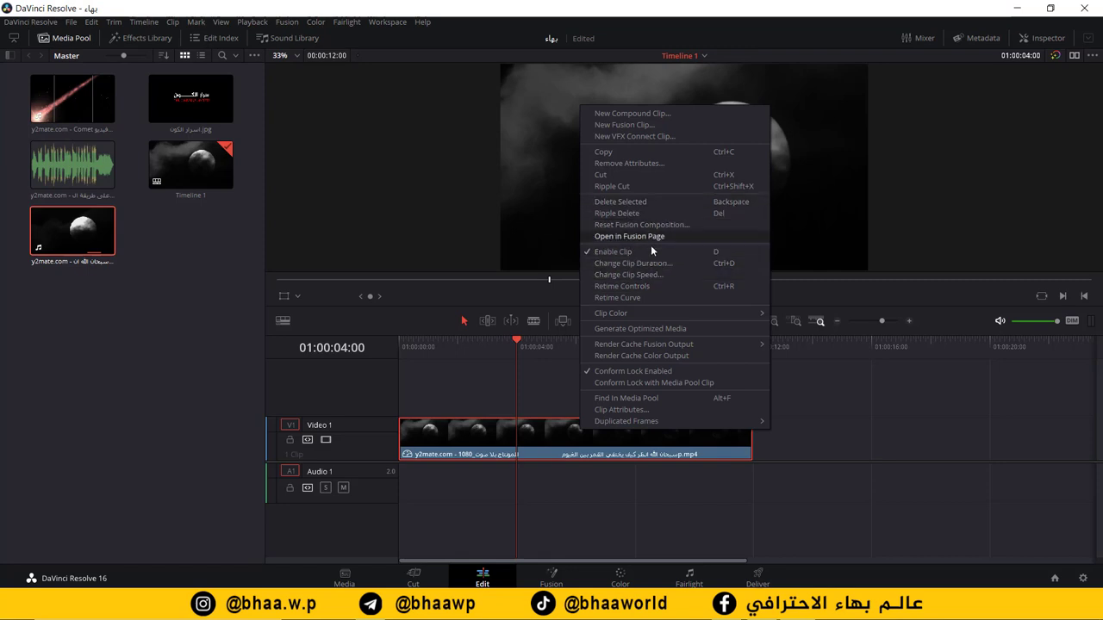
pyautogui.click(651, 275)
pyautogui.doubleClick(552, 271)
pyautogui.write('50')
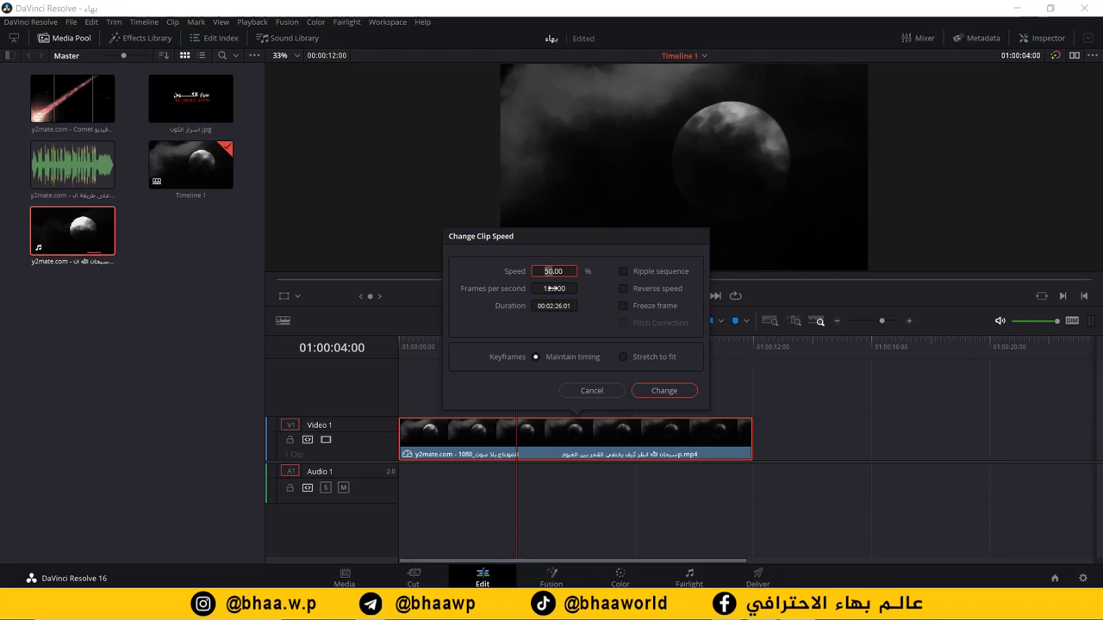
pyautogui.press('BackSpace')
pyautogui.press('BackSpace')
pyautogui.write('10')
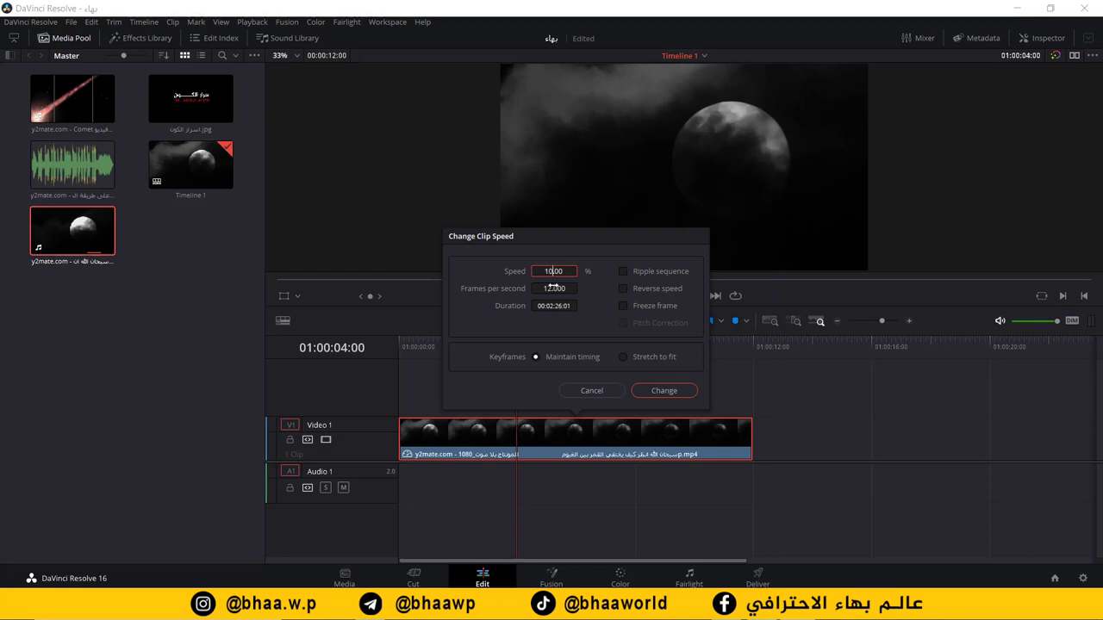
pyautogui.click(663, 390)
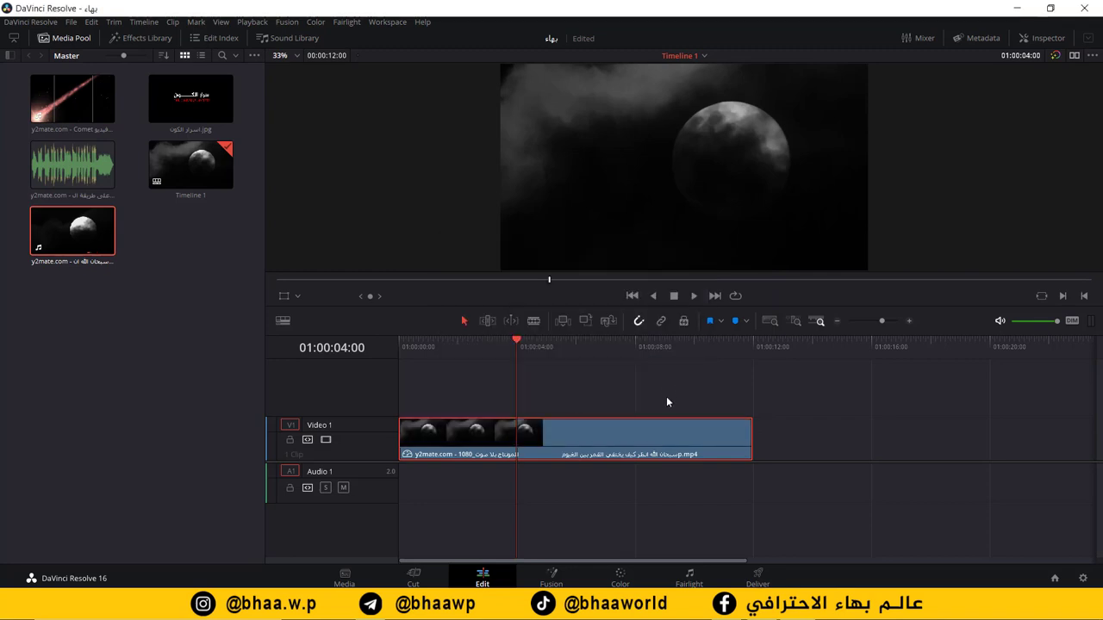
# Extend the end of the moon clip to a duration of 00:00:27:12 and play it from the start of the timeline
pyautogui.moveTo(751, 440); pyautogui.dragTo(1054, 439)
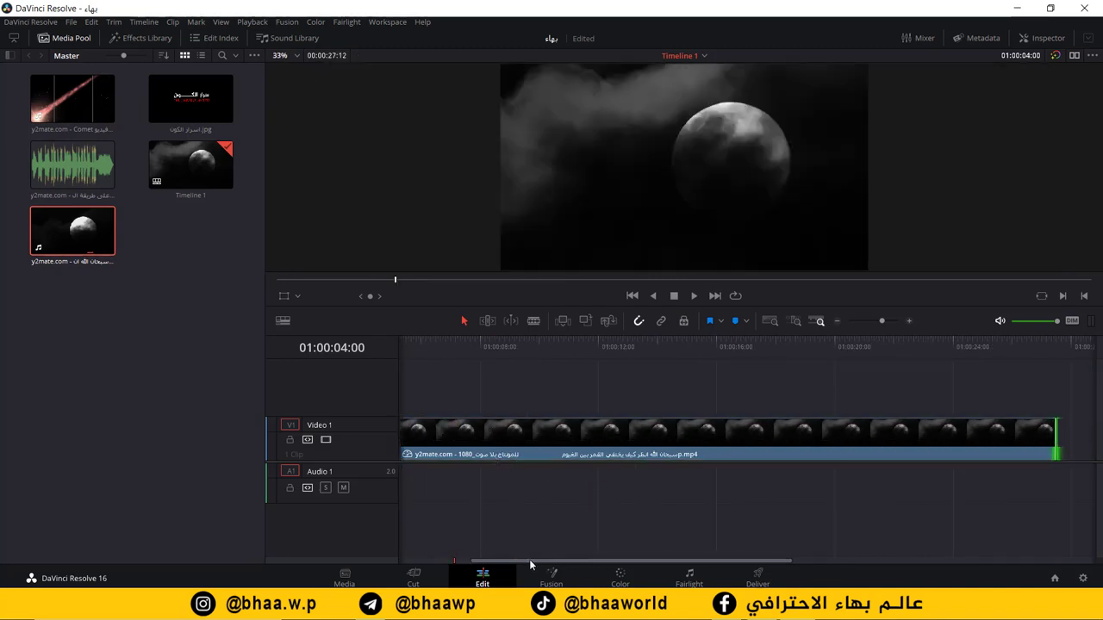
pyautogui.moveTo(530, 561); pyautogui.dragTo(335, 568)
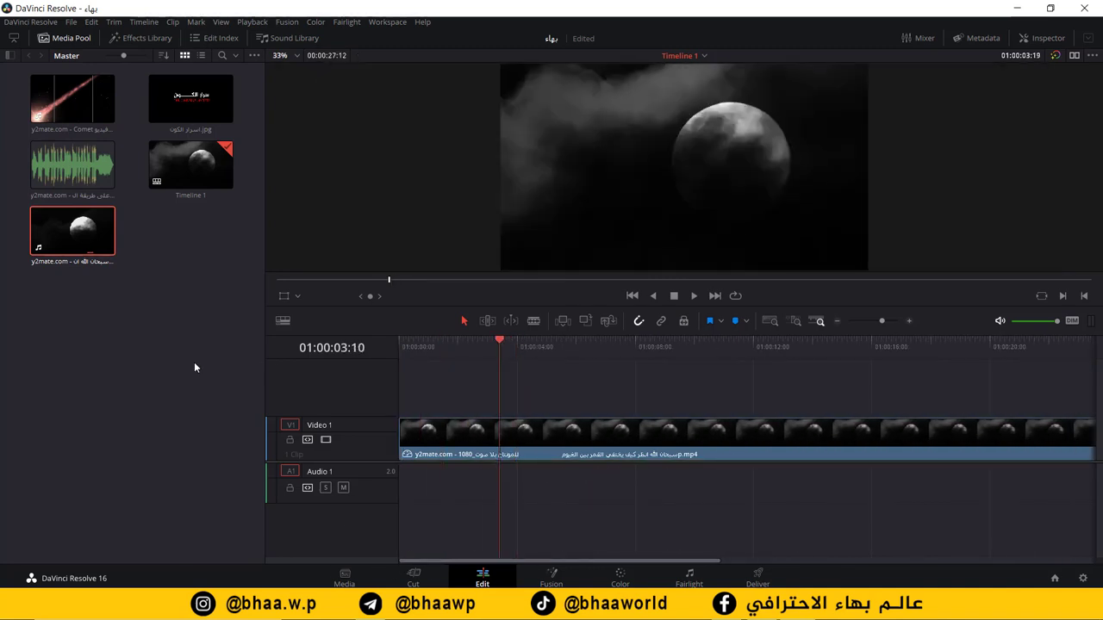
pyautogui.press('Home')
pyautogui.press('space')
pyautogui.press('space')
# Set the moon clip's speed to 500% and play it from the start of the timeline
pyautogui.rightClick(515, 440)
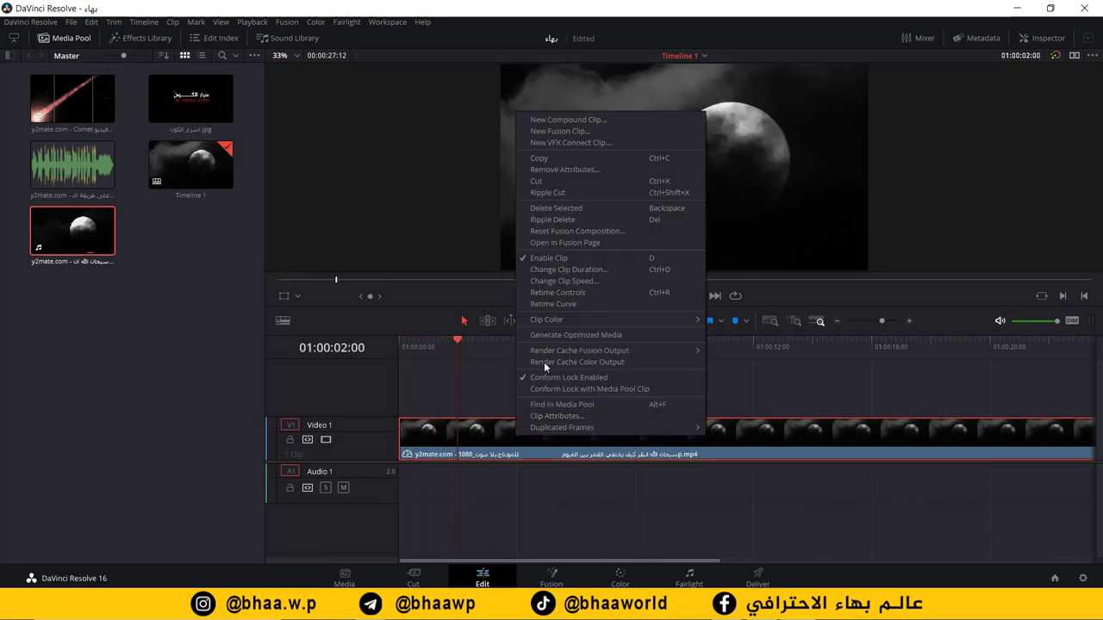
pyautogui.click(574, 283)
pyautogui.click(721, 271)
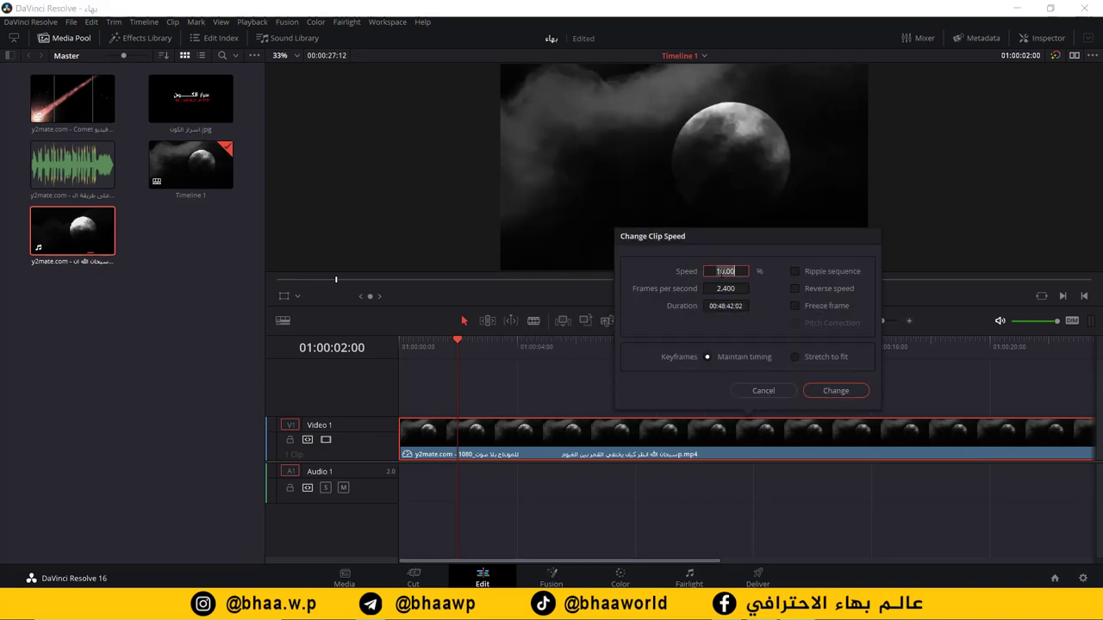
pyautogui.write('500')
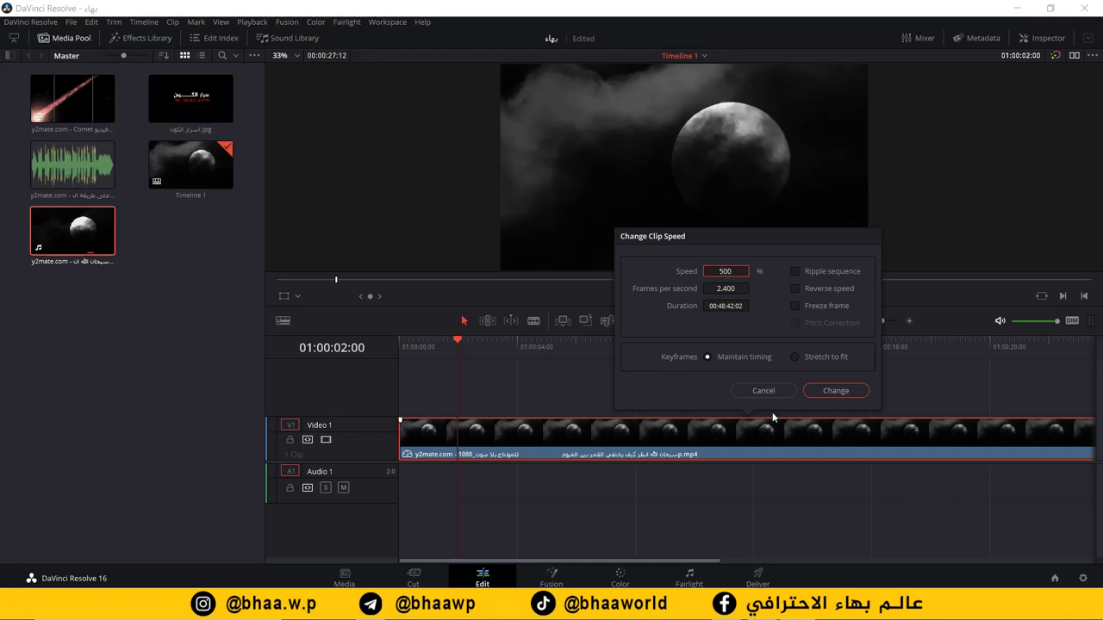
pyautogui.click(834, 390)
pyautogui.moveTo(457, 336); pyautogui.dragTo(276, 356)
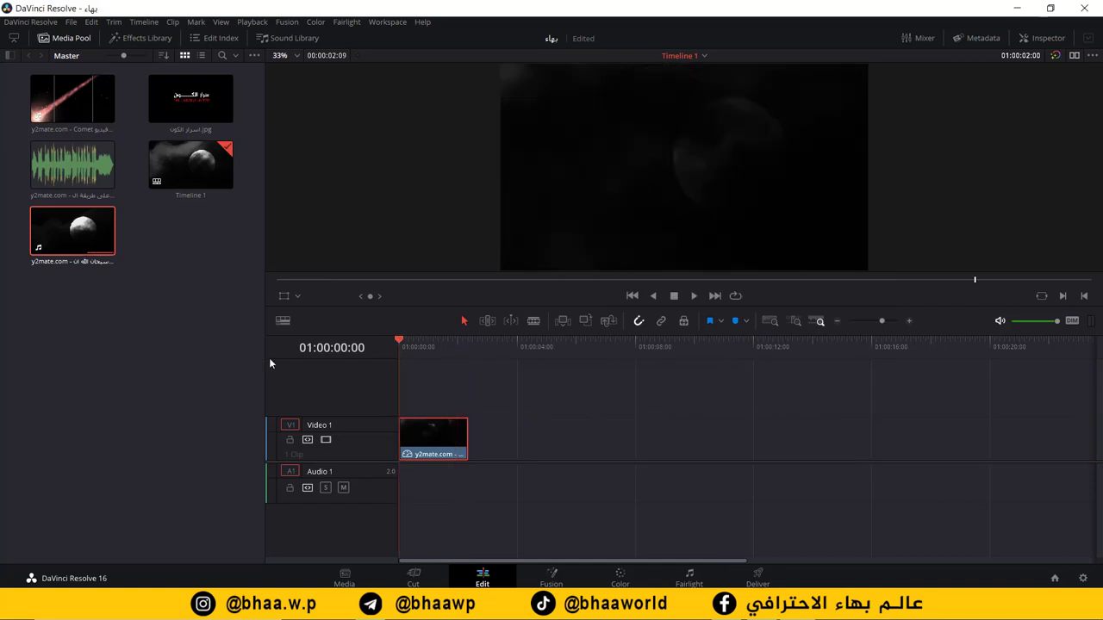
pyautogui.press('space')
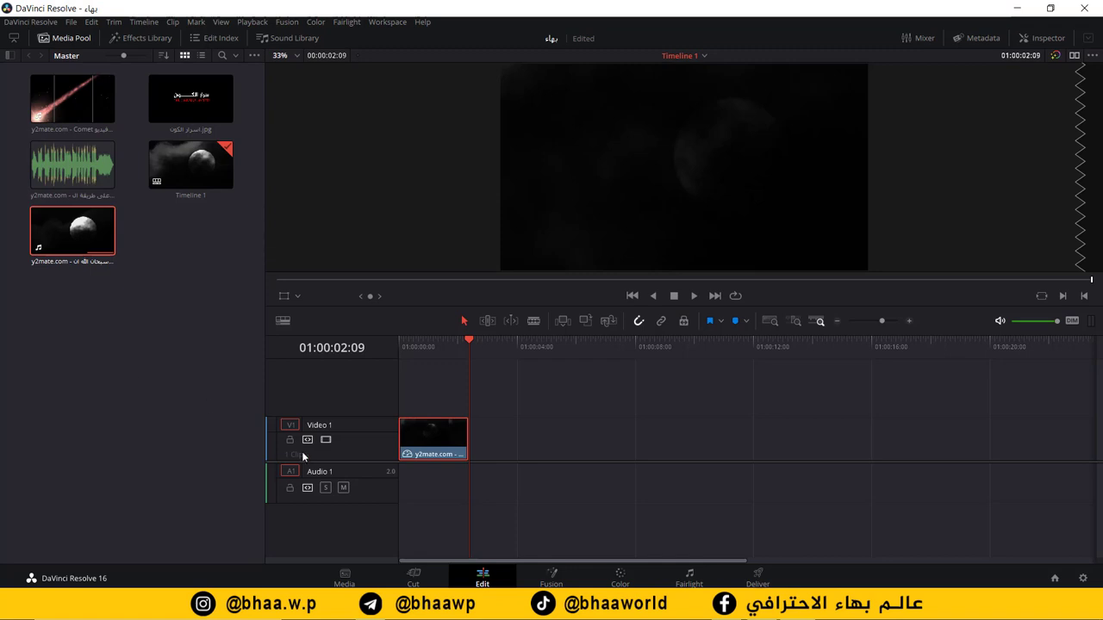
# Delete the moon clip from the timeline and clear the Media Pool selection
pyautogui.moveTo(511, 411); pyautogui.dragTo(340, 498)
pyautogui.press('Delete')
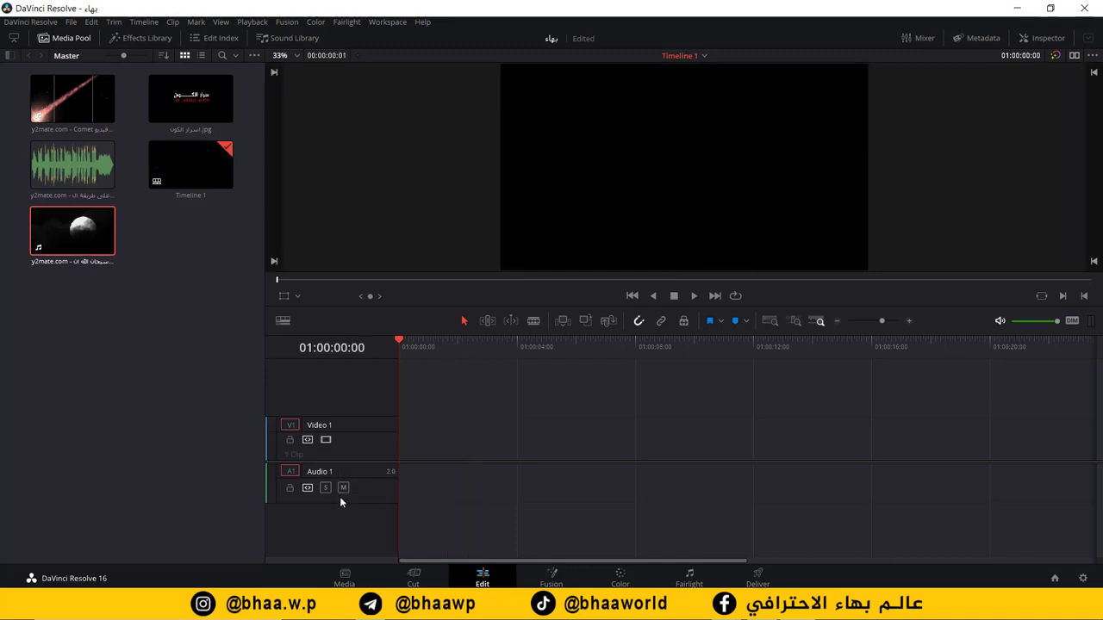
pyautogui.click(134, 310)
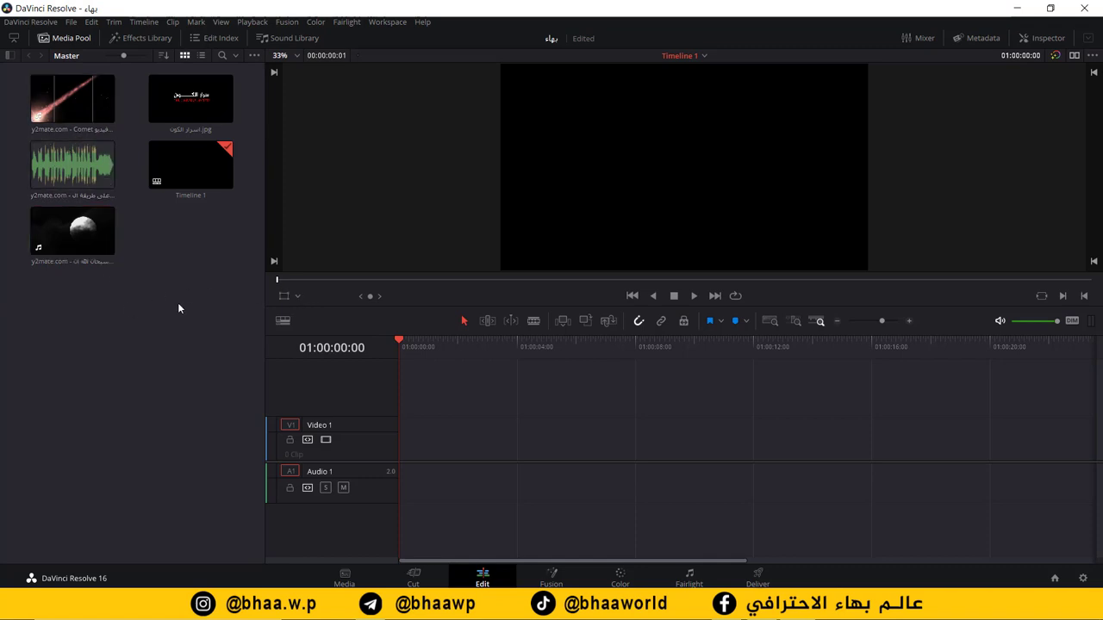
# Import the space video "y2mate.com - مشاهد للمونتاج بجودة عال..." and place it on the timeline starting at about 01:00:02:09
pyautogui.doubleClick(182, 232)
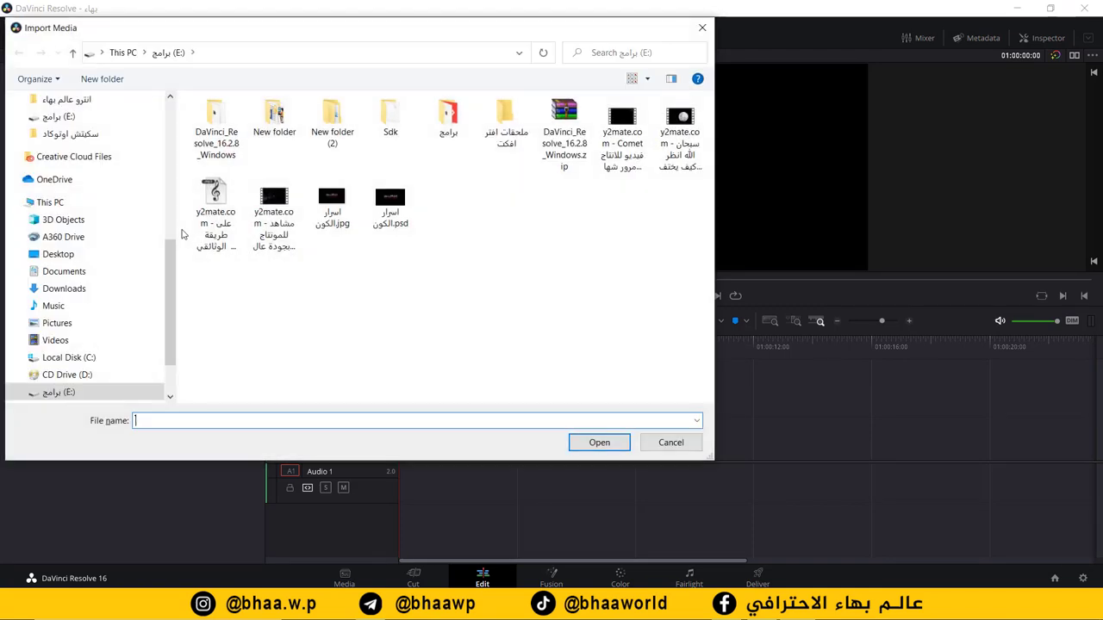
pyautogui.doubleClick(269, 201)
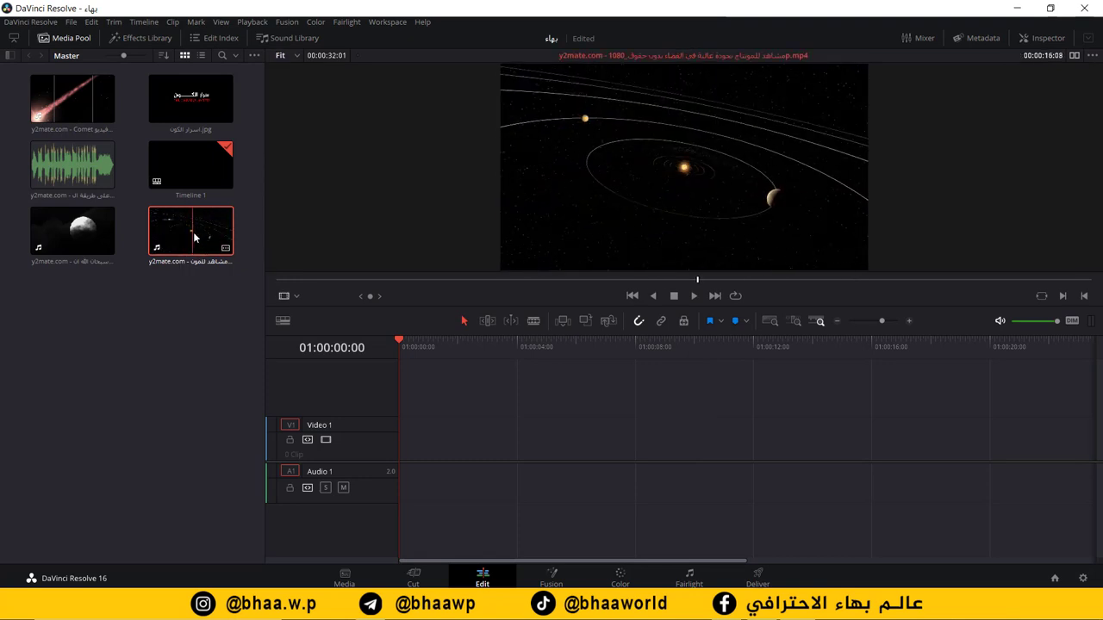
pyautogui.moveTo(241, 288); pyautogui.dragTo(471, 423)
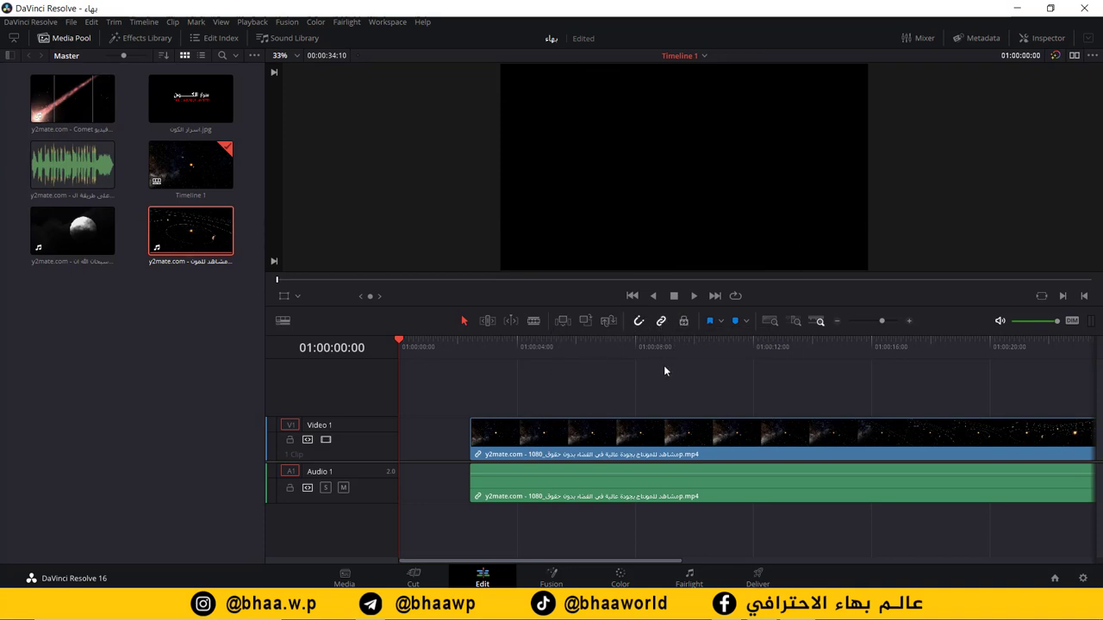
# Remove the space clip's audio and reduce its video to a 00:00:02:10 segment at the start of Video 1
pyautogui.moveTo(493, 400); pyautogui.dragTo(573, 483)
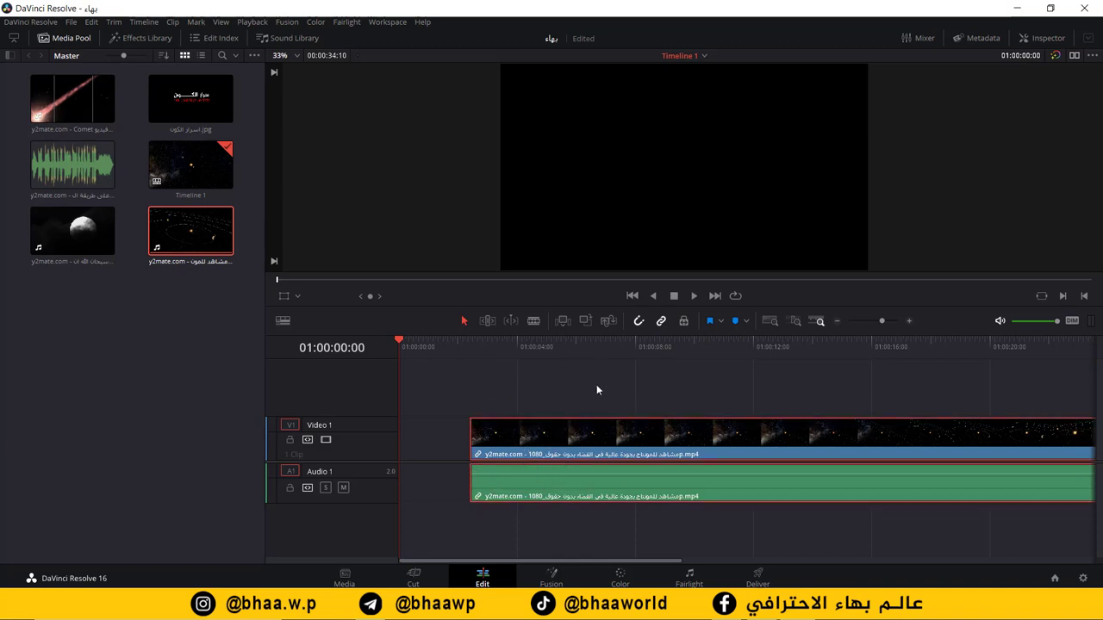
pyautogui.rightClick(597, 476)
pyautogui.click(640, 471)
pyautogui.click(595, 483)
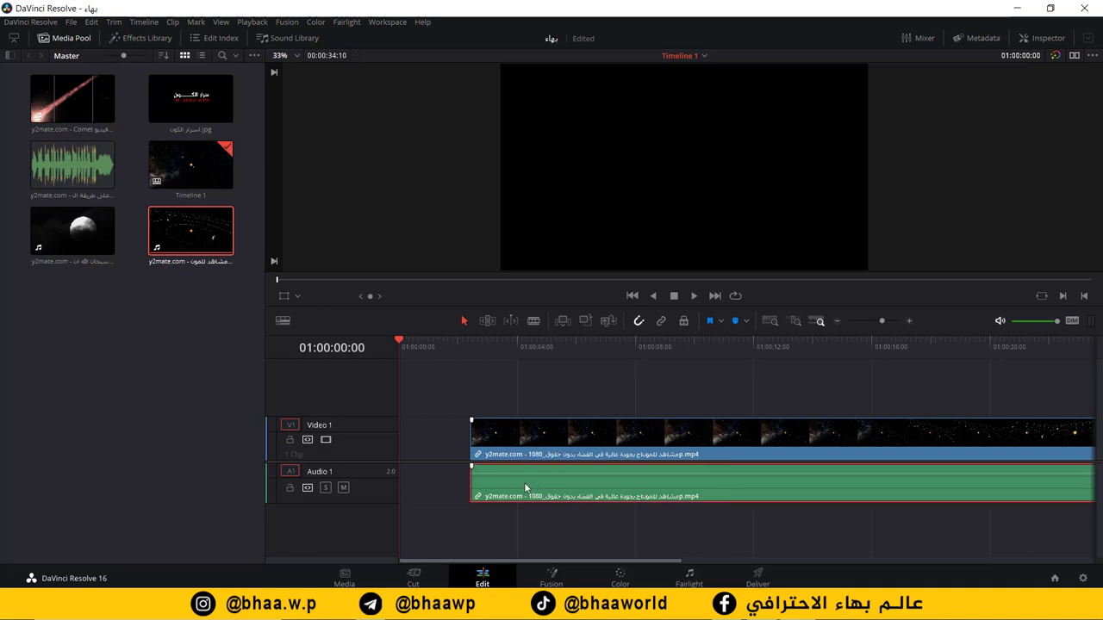
pyautogui.hotkey('ctrl', 'z')
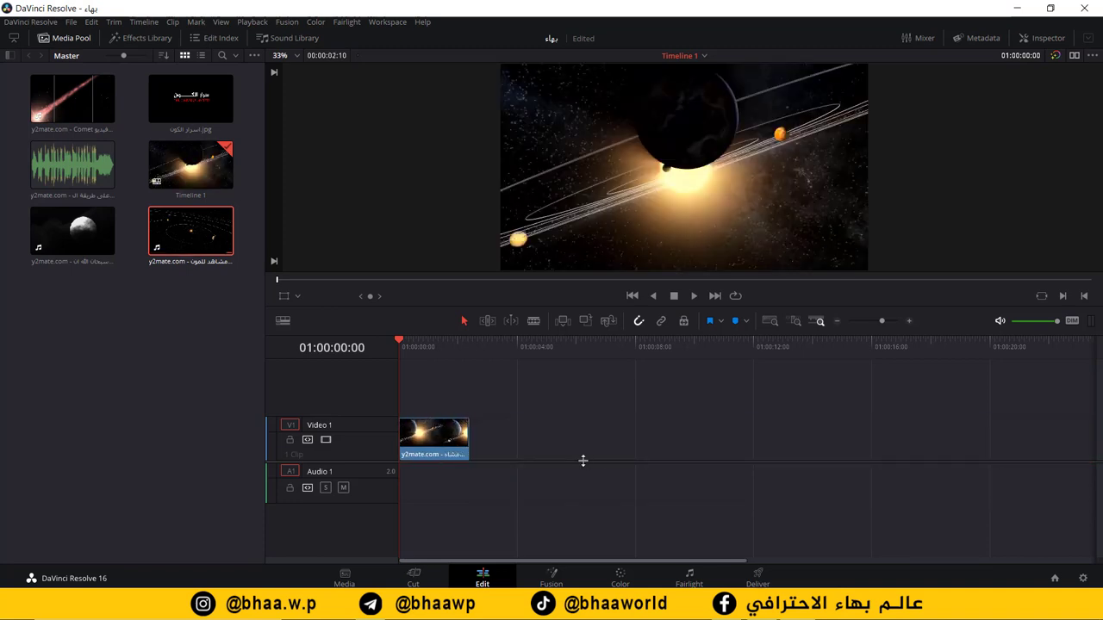
# Split the space clip on Video 1 at 01:00:00:15
pyautogui.press('space')
pyautogui.moveTo(882, 321); pyautogui.dragTo(889, 320)
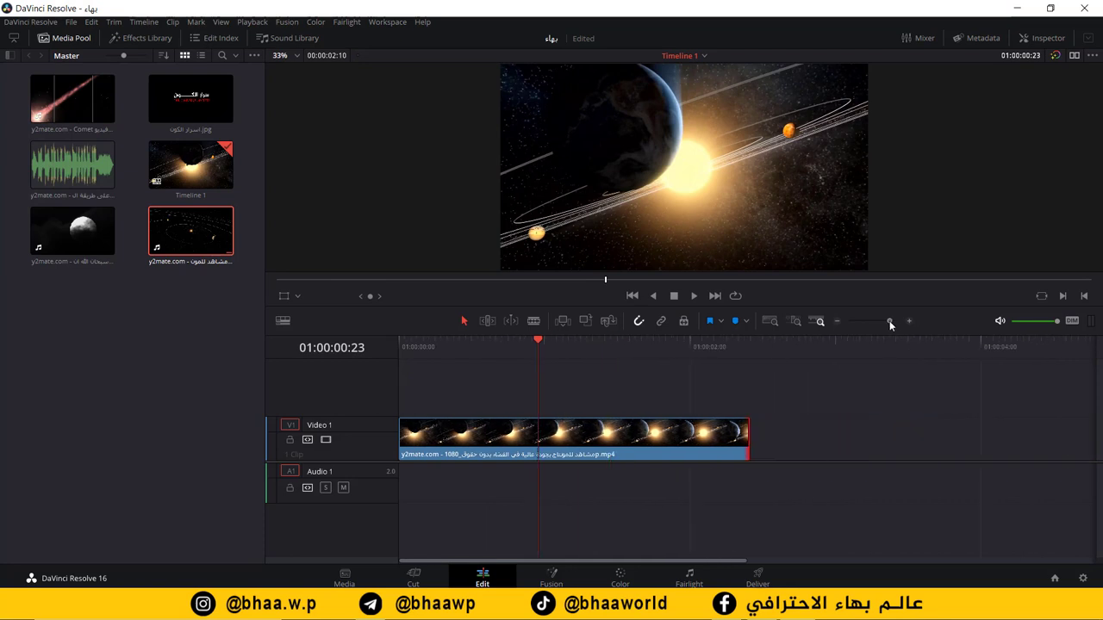
pyautogui.moveTo(529, 338); pyautogui.dragTo(484, 340)
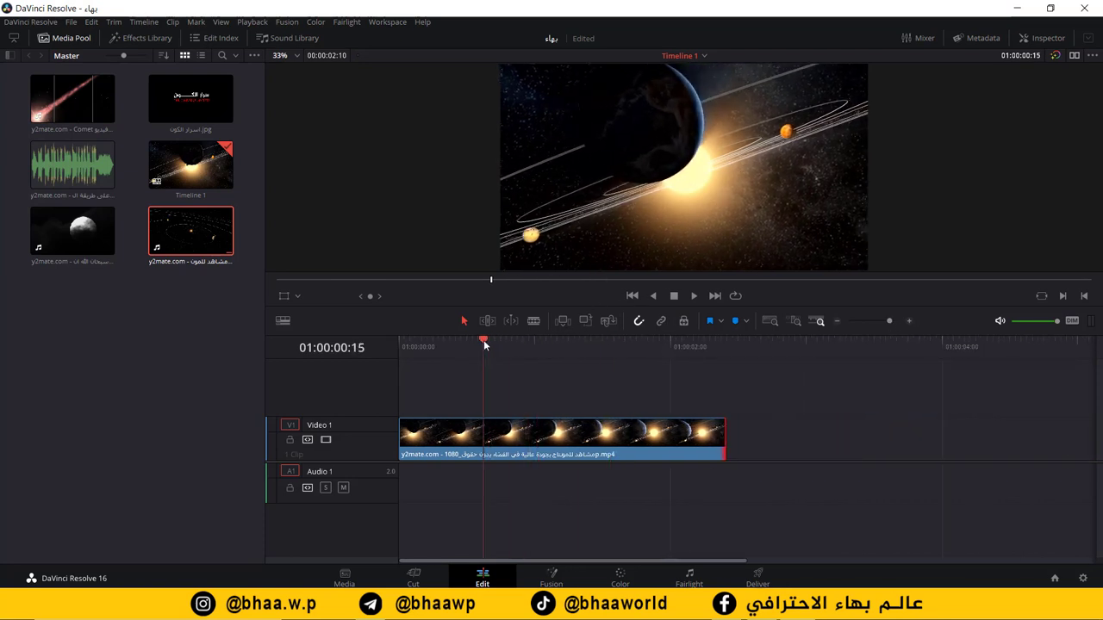
pyautogui.click(506, 435)
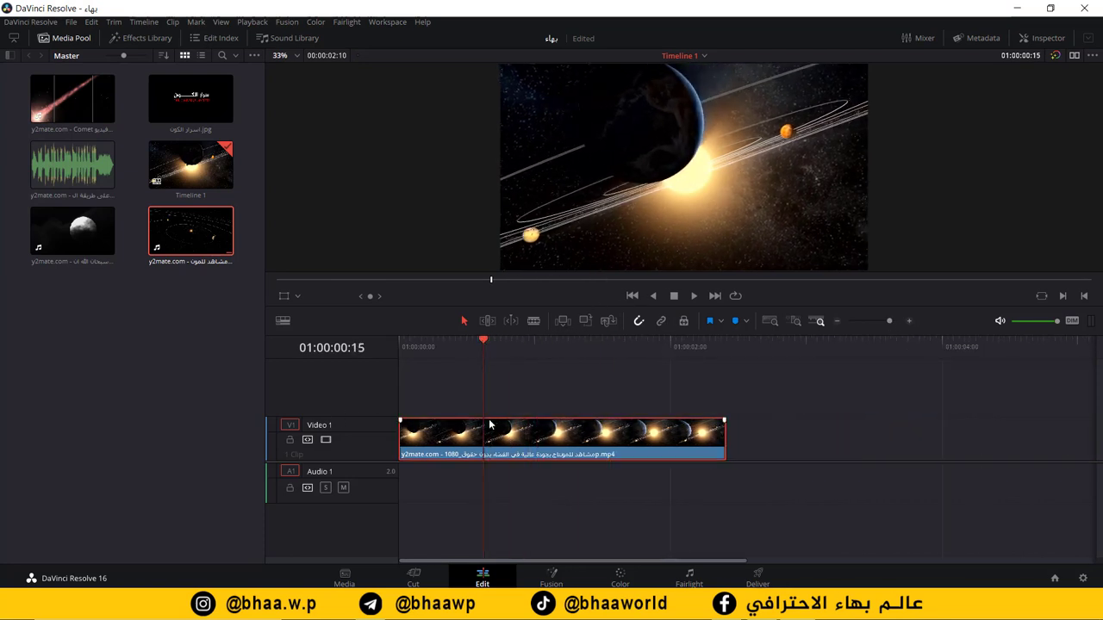
pyautogui.hotkey('ctrl', 'b')
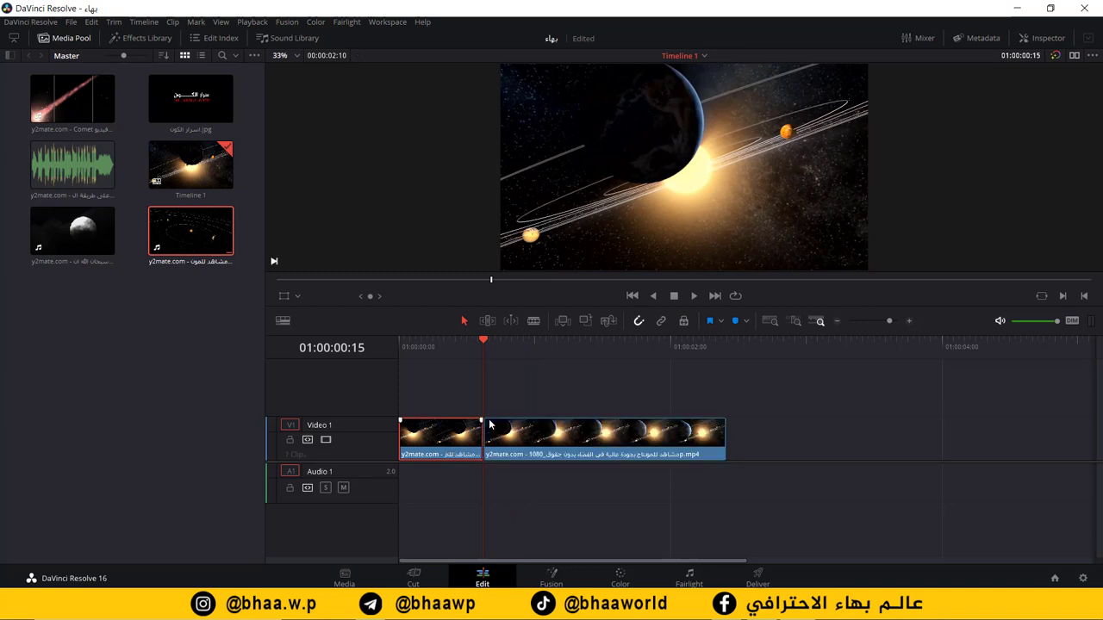
# Delete both segments of the space clip so that the timeline is empty
pyautogui.press('Delete')
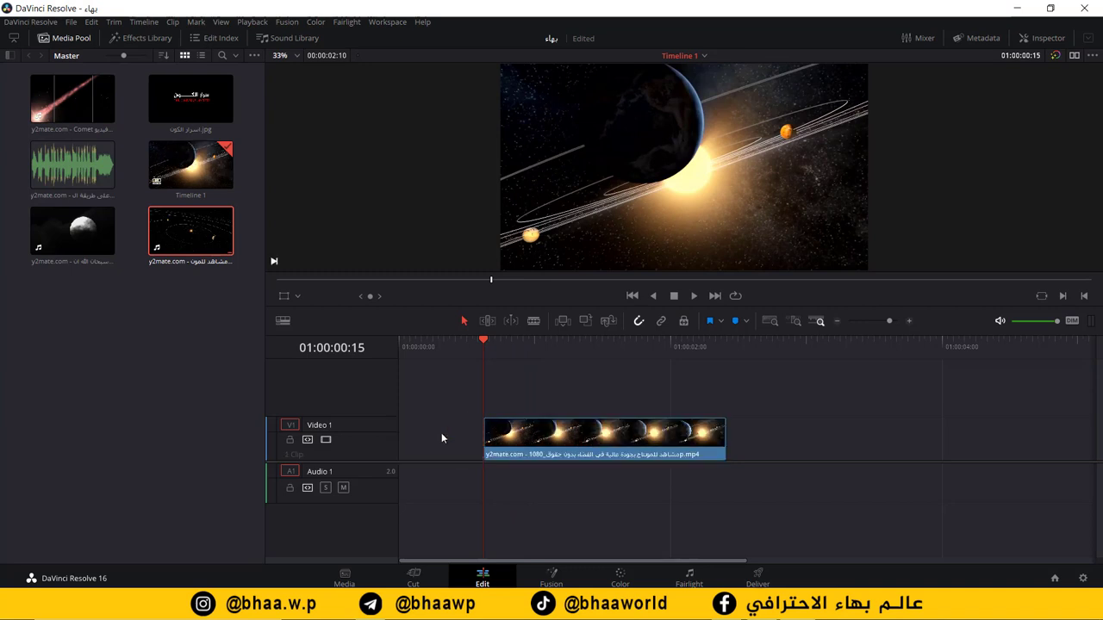
pyautogui.click(624, 441)
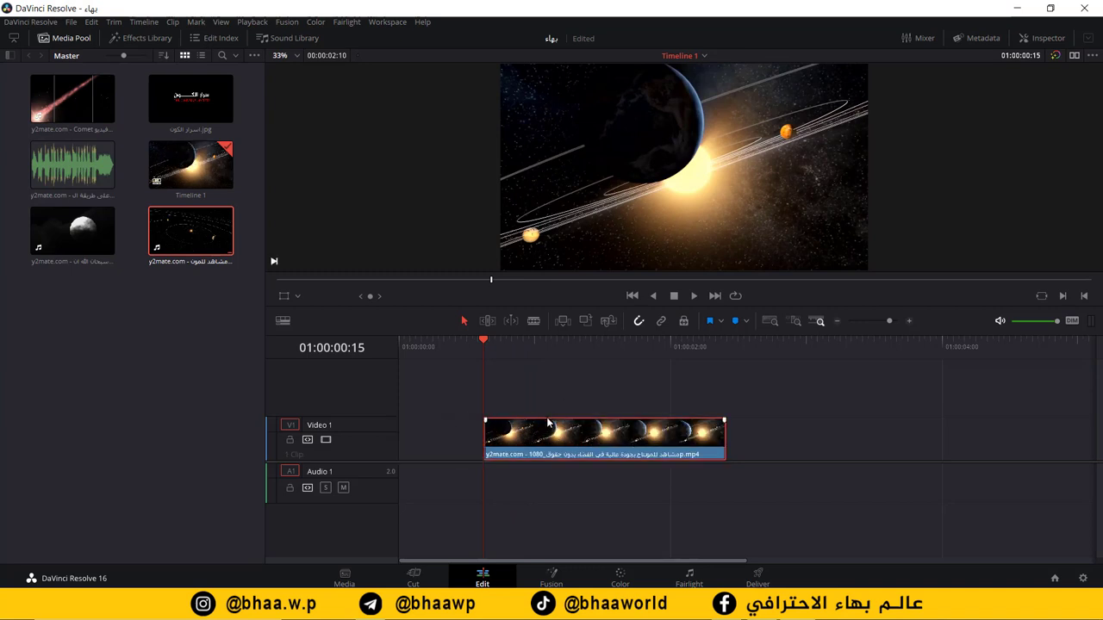
pyautogui.press('BackSpace')
pyautogui.hotkey('ctrl', 'z')
pyautogui.hotkey('ctrl', 'z')
pyautogui.hotkey('ctrl', 'z')
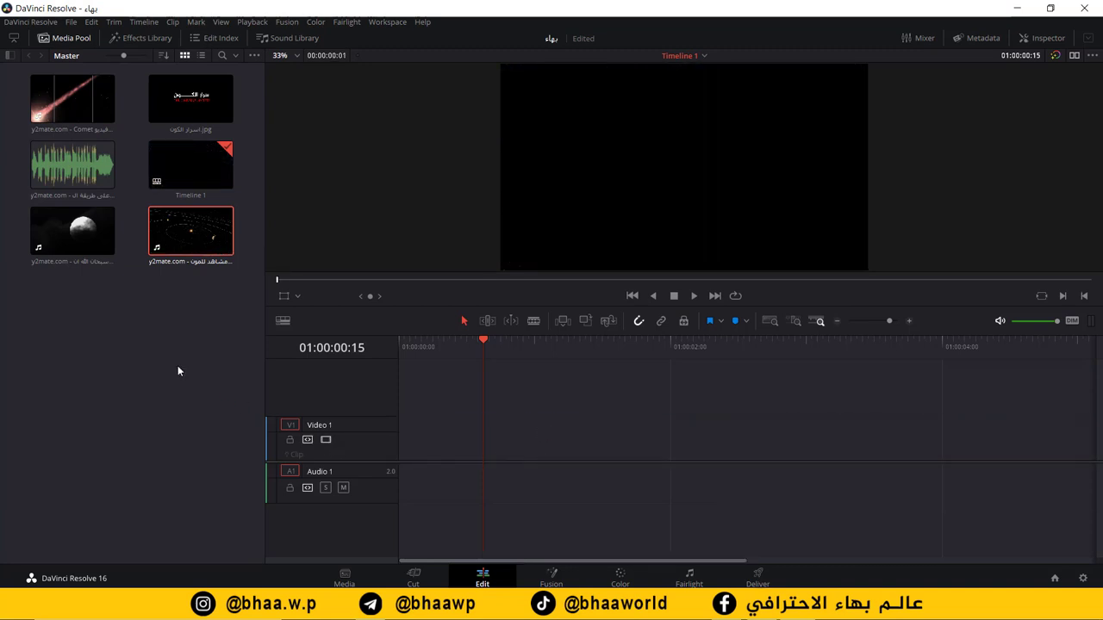
# Open the space video in the source viewer beside the timeline viewer and scrub back through its first part
pyautogui.click(187, 241)
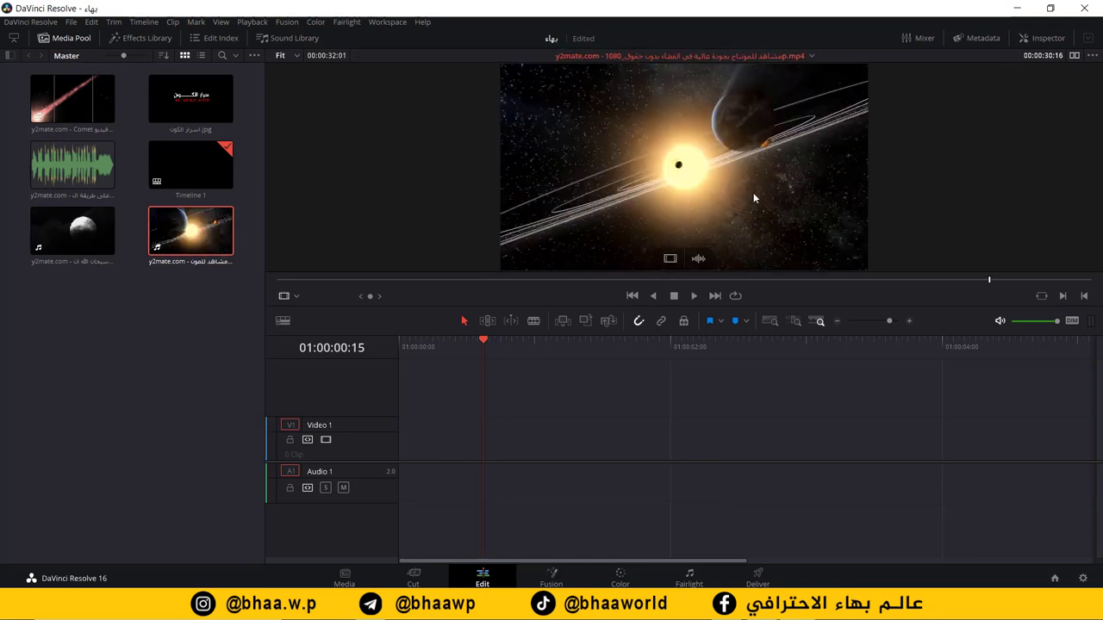
pyautogui.click(1073, 55)
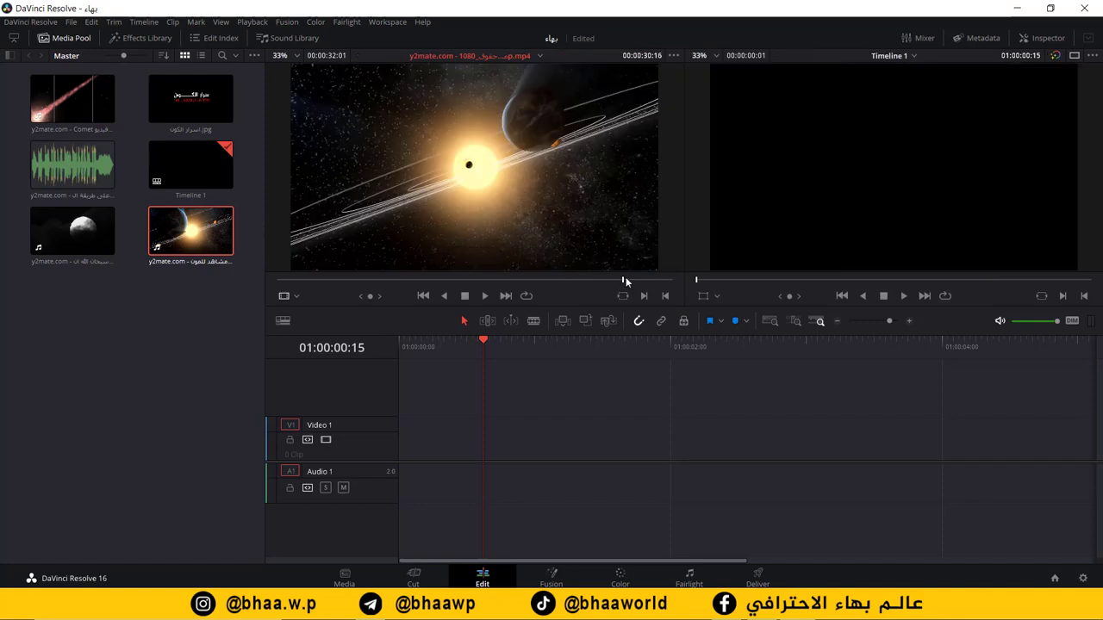
pyautogui.moveTo(626, 277); pyautogui.dragTo(493, 279)
pyautogui.moveTo(387, 281)
pyautogui.mouseDown()
pyautogui.moveTo(370, 285)
pyautogui.moveTo(398, 298)
pyautogui.moveTo(385, 296)
pyautogui.mouseUp()
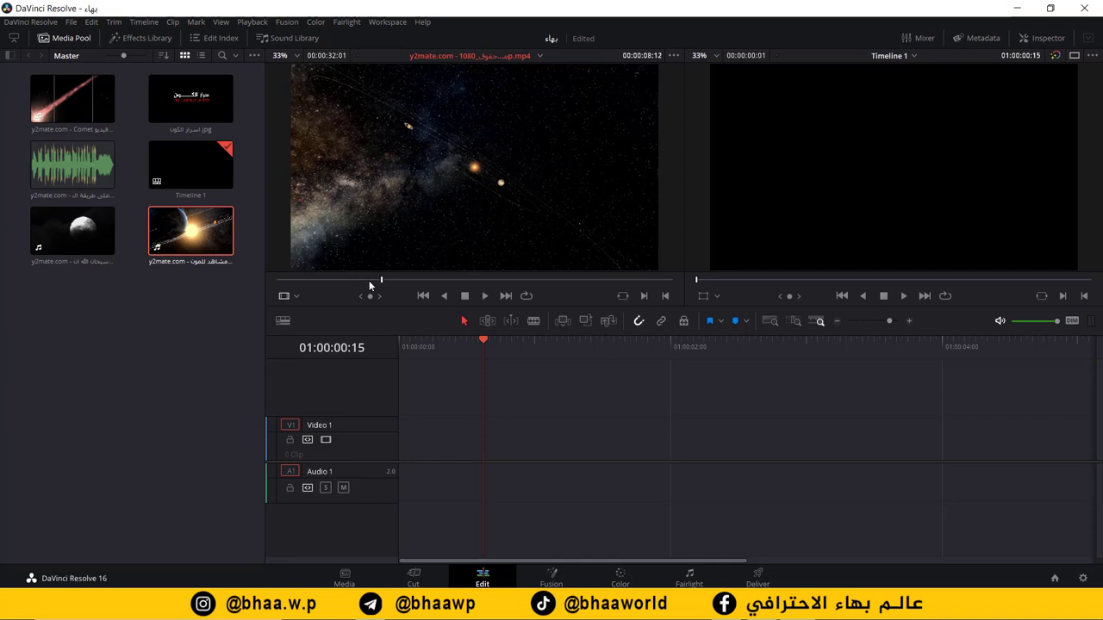
# Play the space video to 00:00:07:13, then mark its In point there and its Out point at 00:00:29:24
pyautogui.press('space')
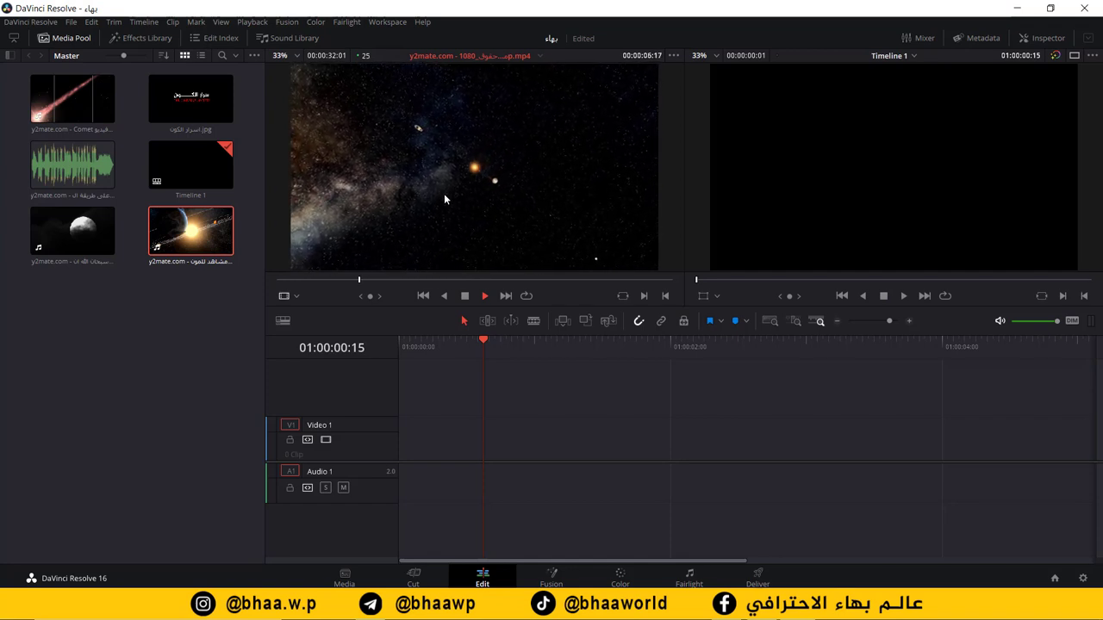
pyautogui.press('space')
pyautogui.moveTo(455, 264)
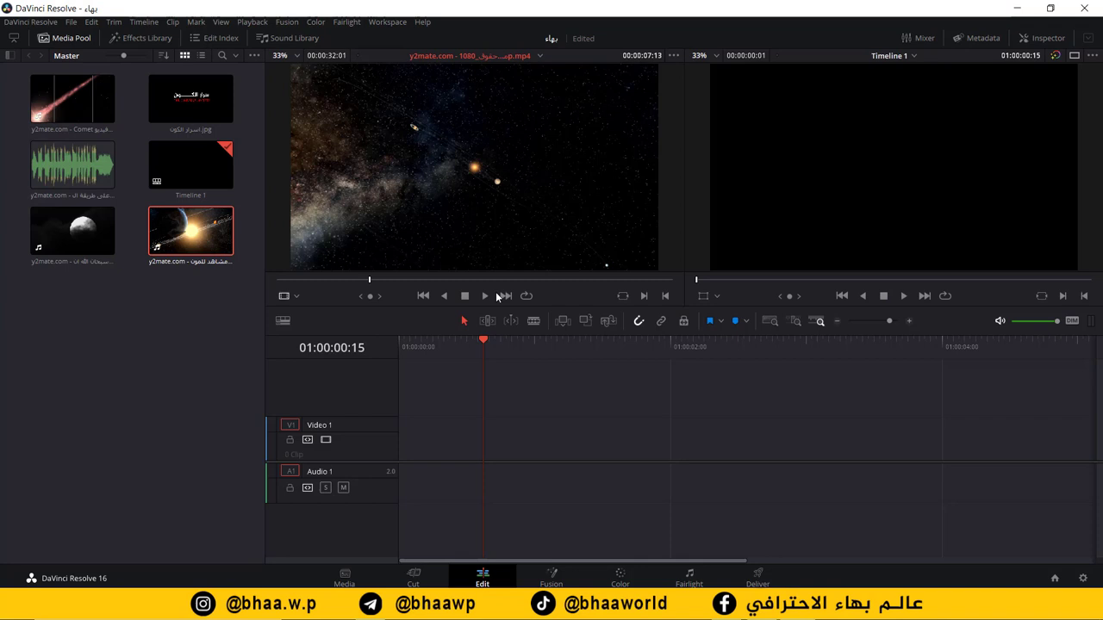
pyautogui.press('i')
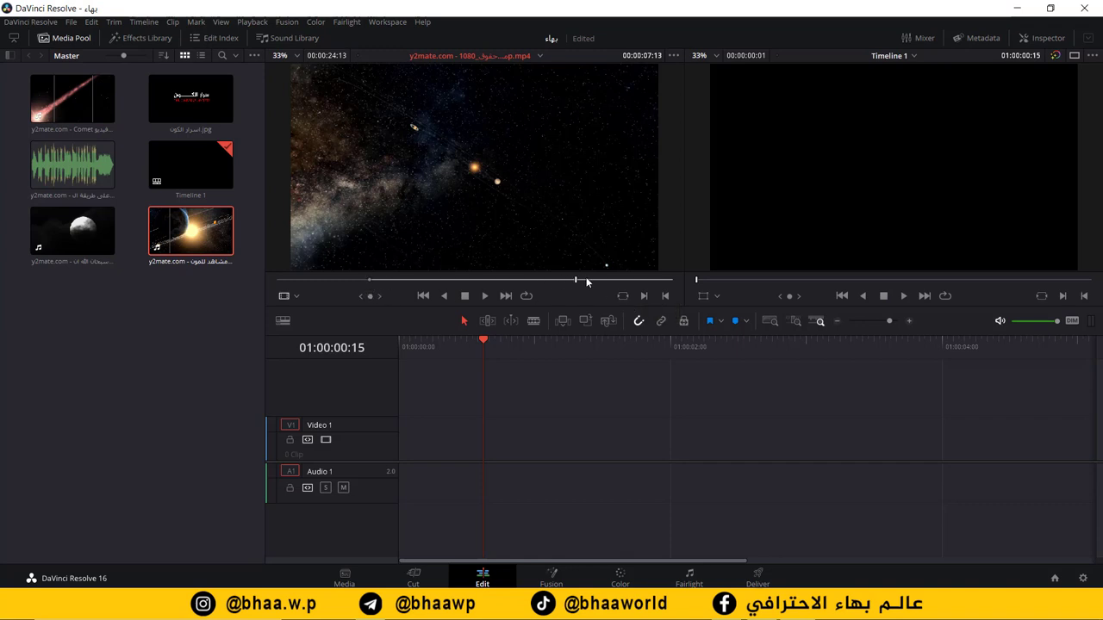
pyautogui.moveTo(606, 277); pyautogui.dragTo(647, 277)
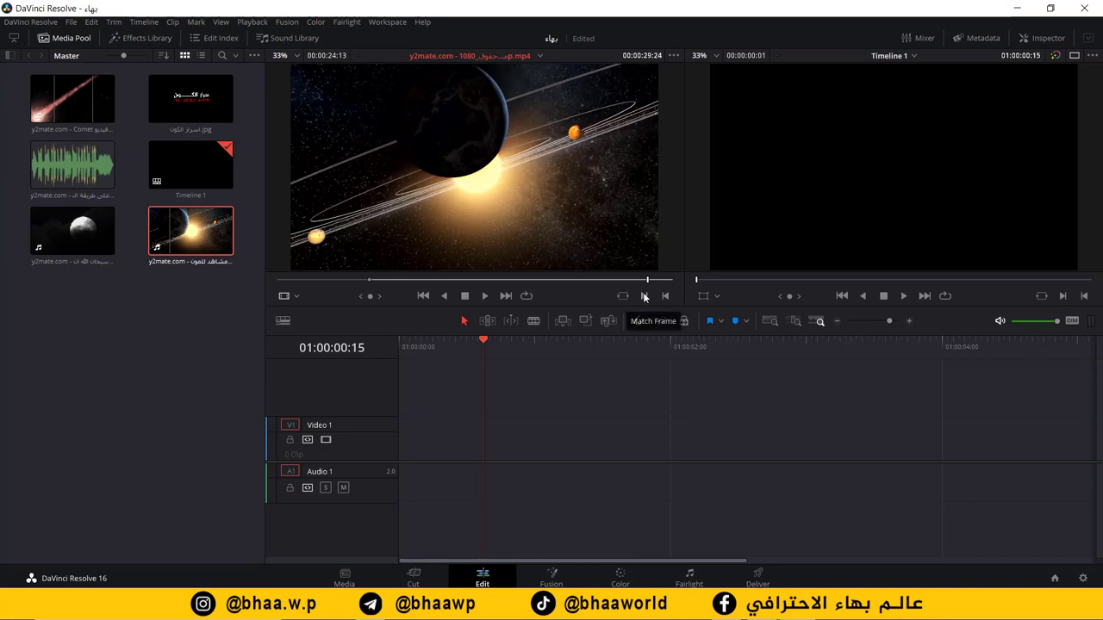
pyautogui.click(665, 295)
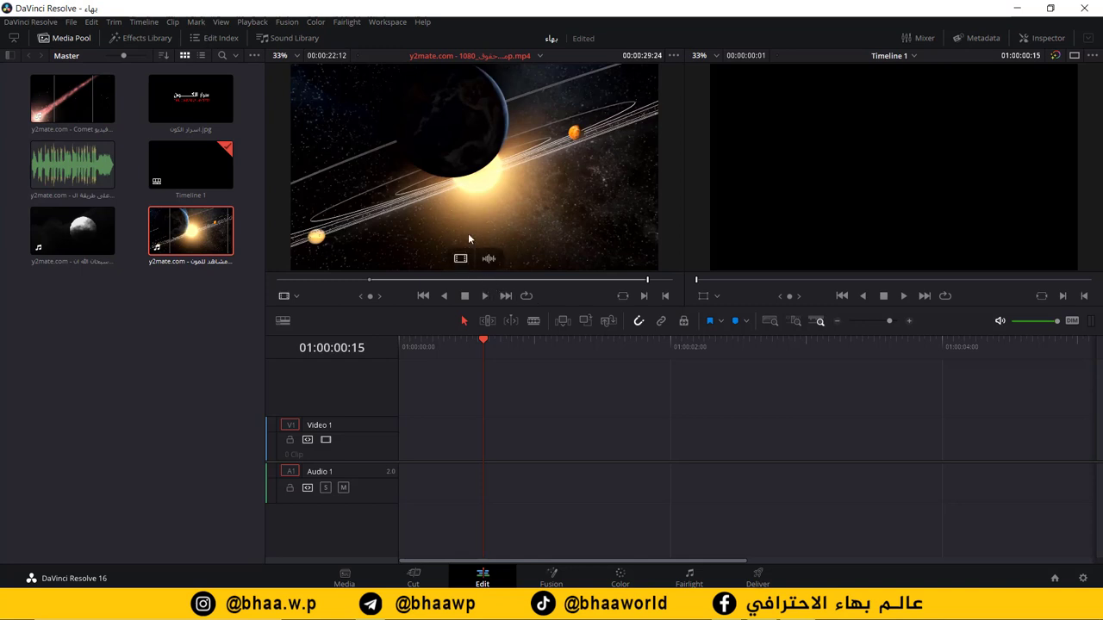